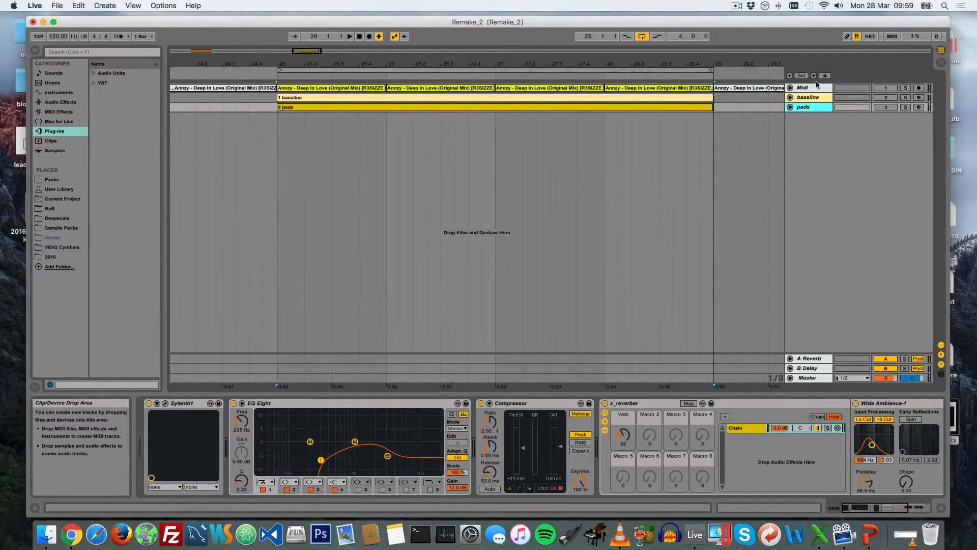
# Solo the pads track and play its looped section, then stop playback
pyautogui.click(906, 109)
pyautogui.press('space')
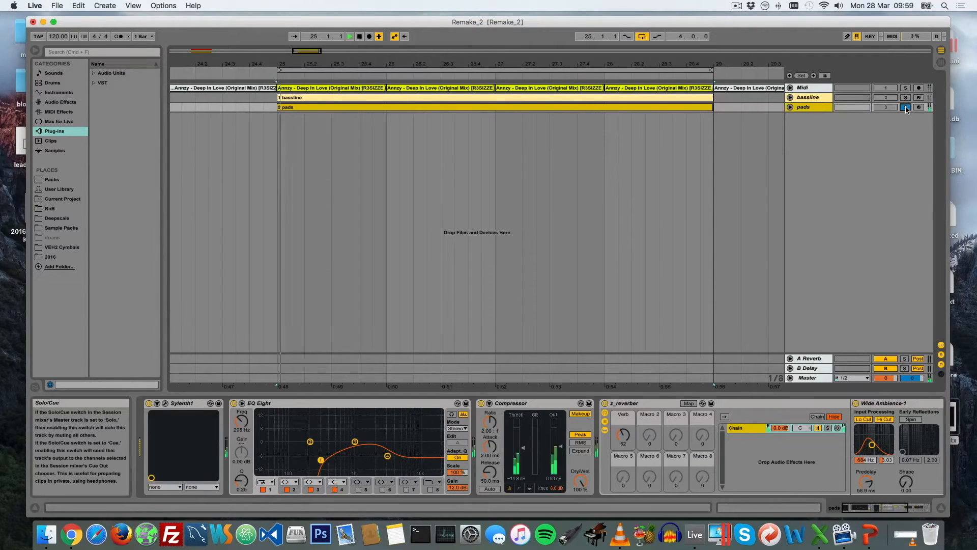
pyautogui.moveTo(541, 81); pyautogui.dragTo(542, 73)
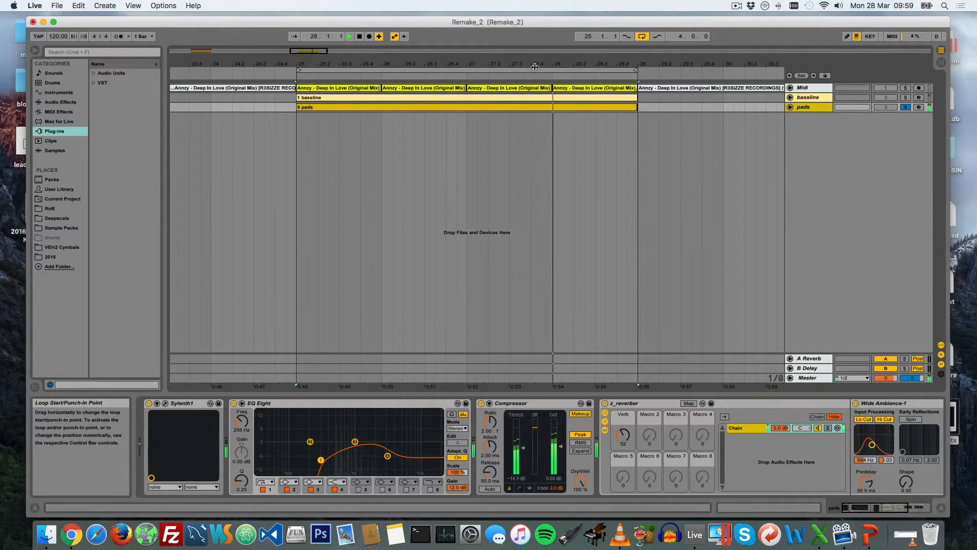
pyautogui.press('space')
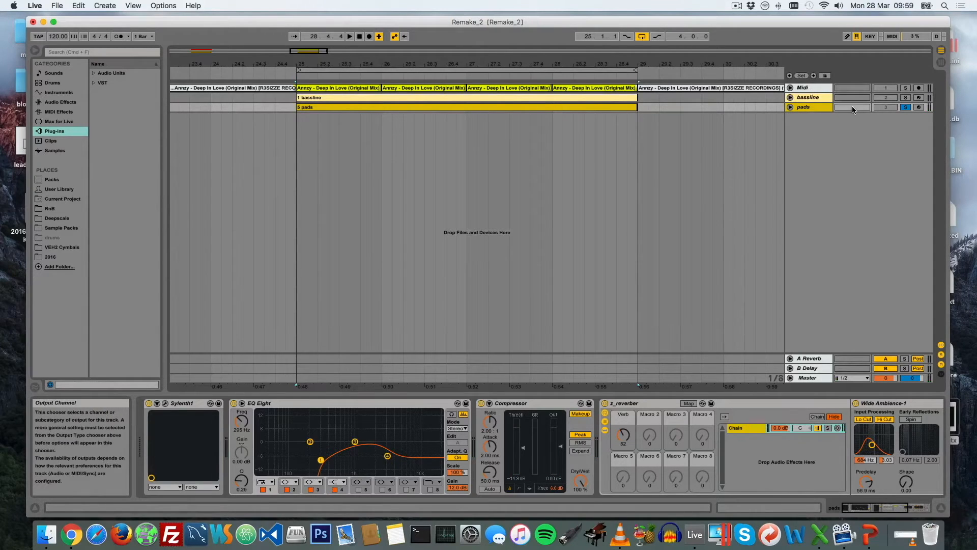
# Solo the Midi track holding the original song, play the loop with the system volume lowered, and stop
pyautogui.press('2')
pyautogui.click(906, 88)
pyautogui.press('space')
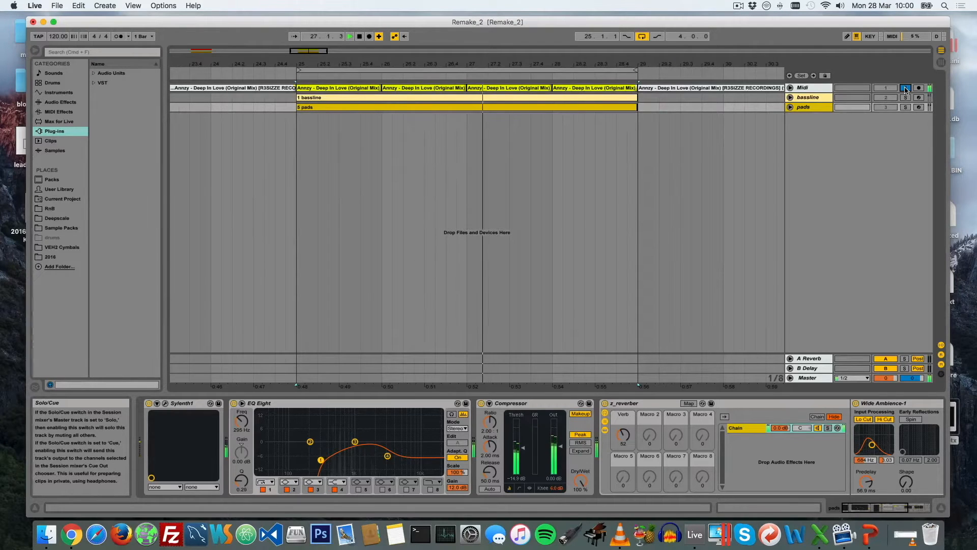
pyautogui.press('XF86AudioLowerVolume')
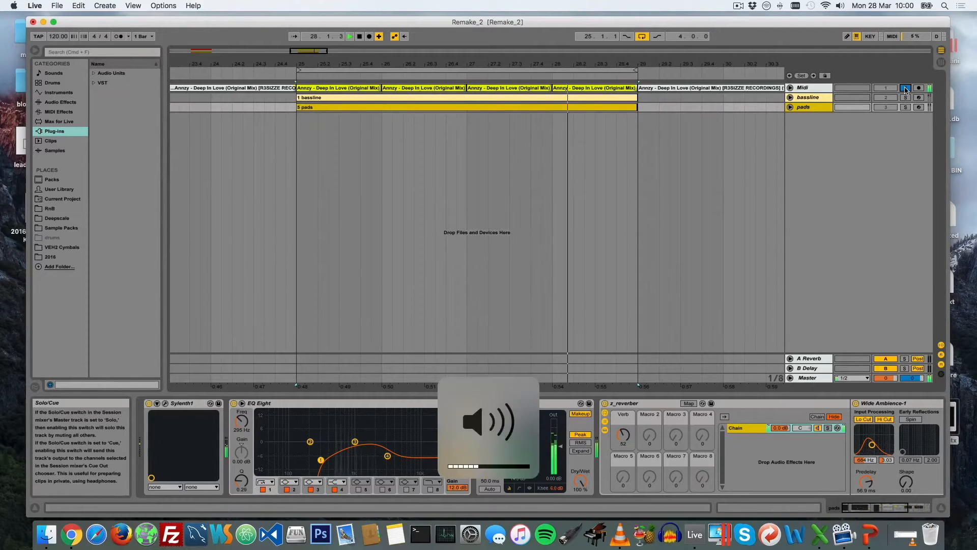
pyautogui.press('space')
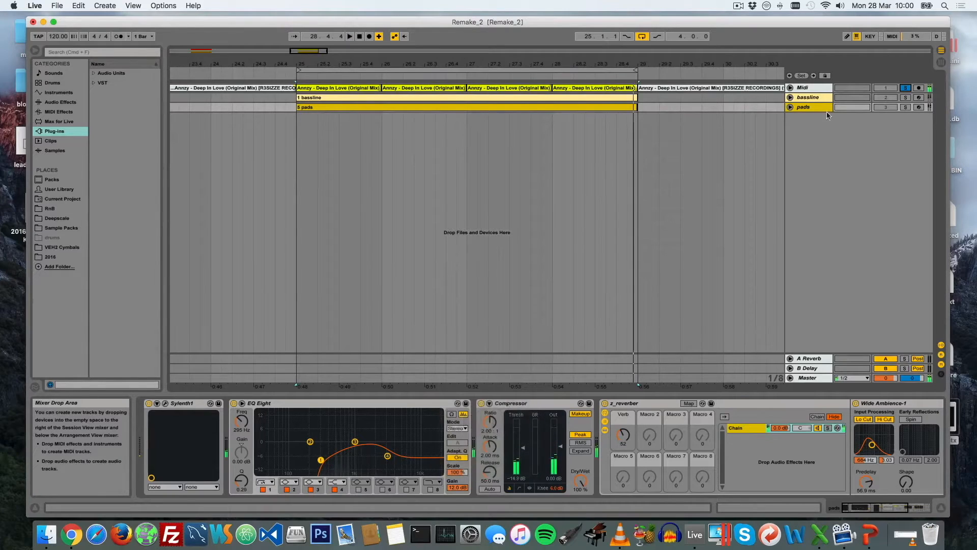
# Audition the bassline track and the pads track in turn, soloing each one and playing the loop briefly
pyautogui.click(906, 97)
pyautogui.press('space')
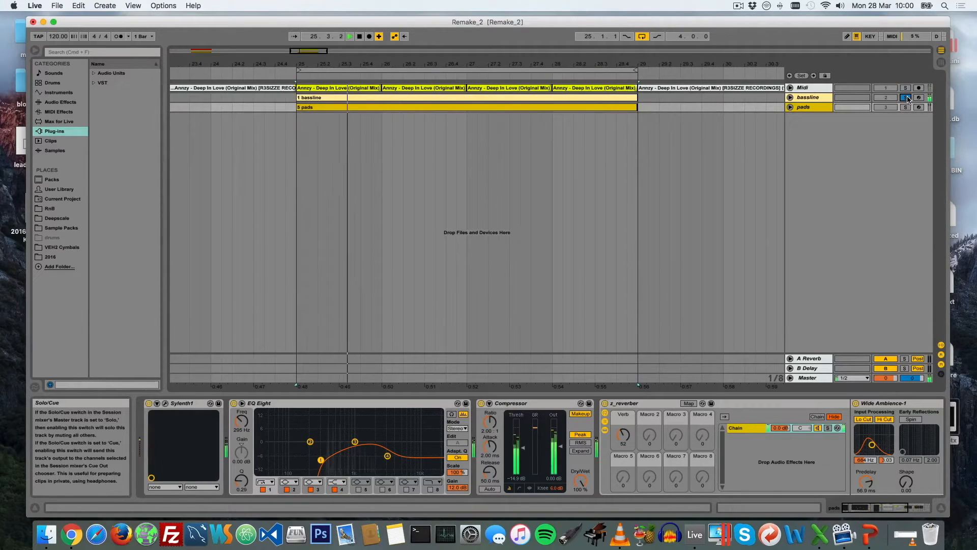
pyautogui.press('space')
pyautogui.click(906, 107)
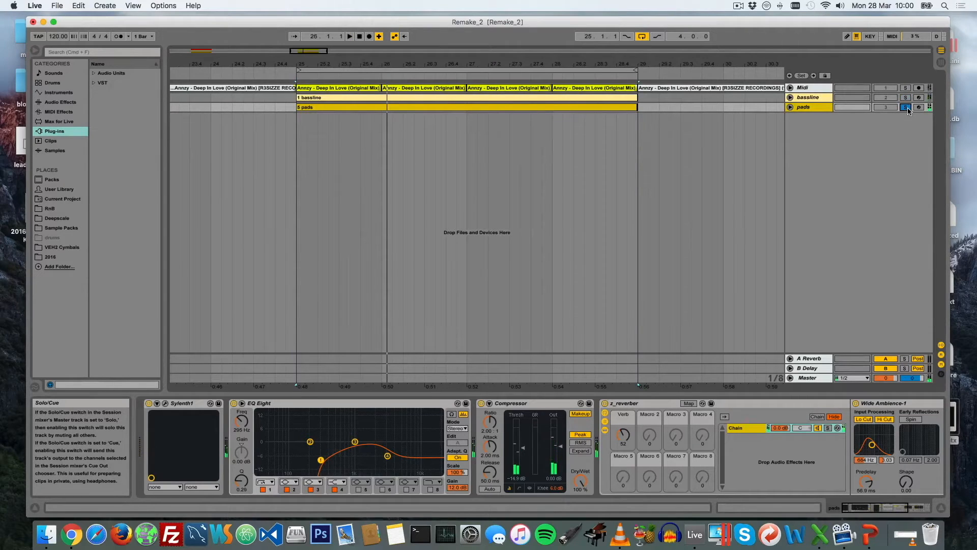
pyautogui.press('space')
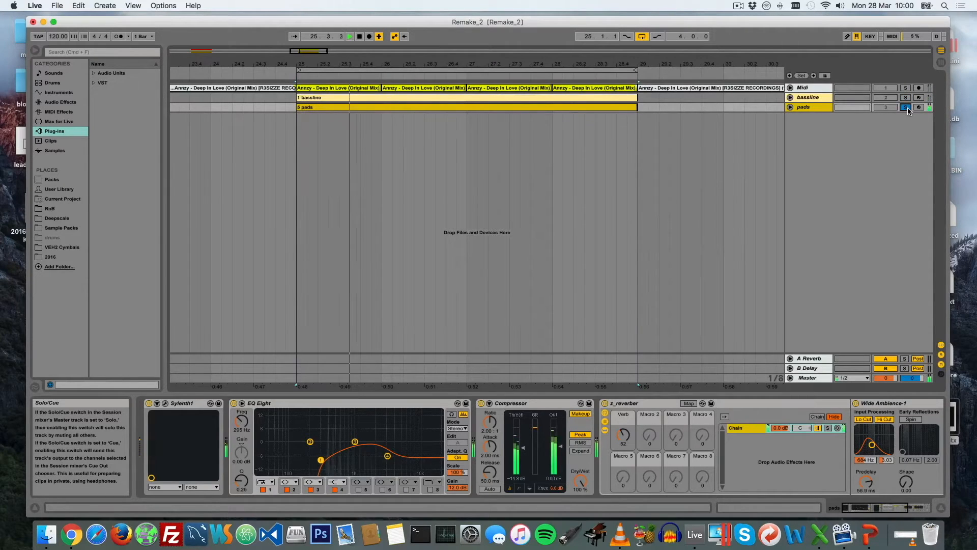
pyautogui.press('space')
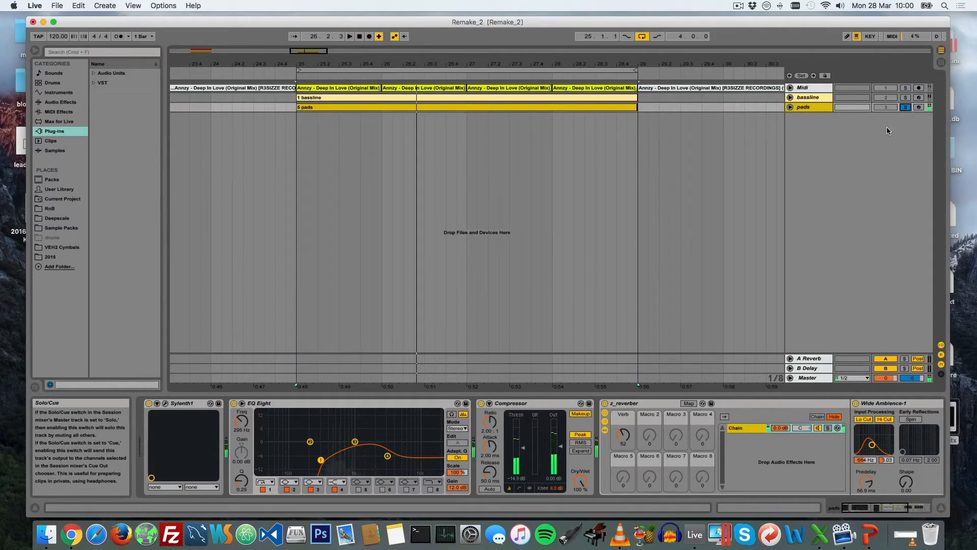
# Unfold the bassline and pads tracks to view their MIDI notes, and fold both again
pyautogui.click(811, 107)
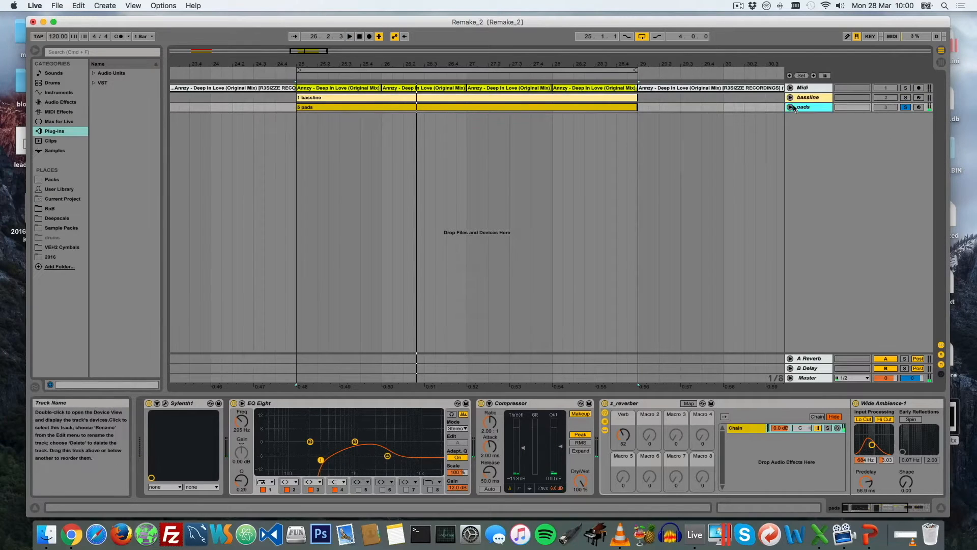
pyautogui.click(791, 97)
pyautogui.click(790, 169)
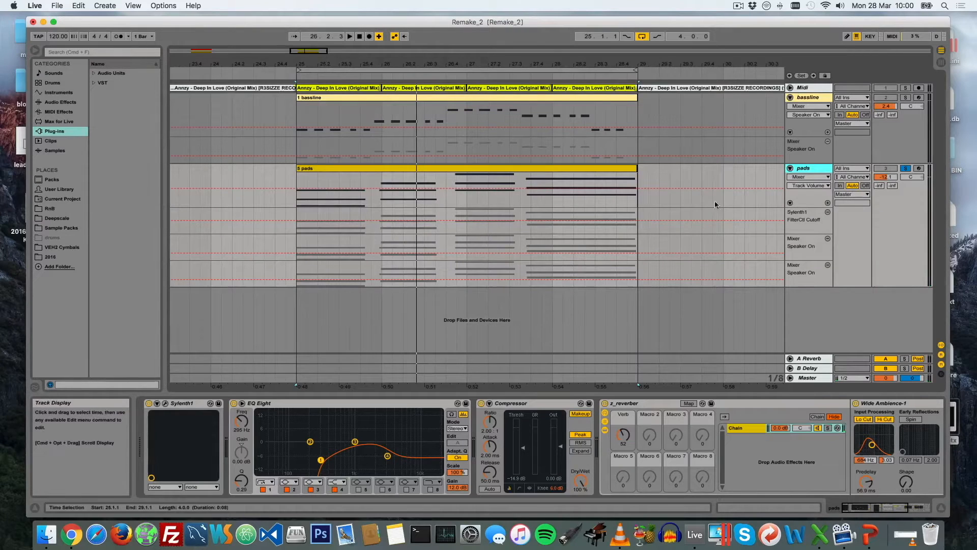
pyautogui.click(790, 98)
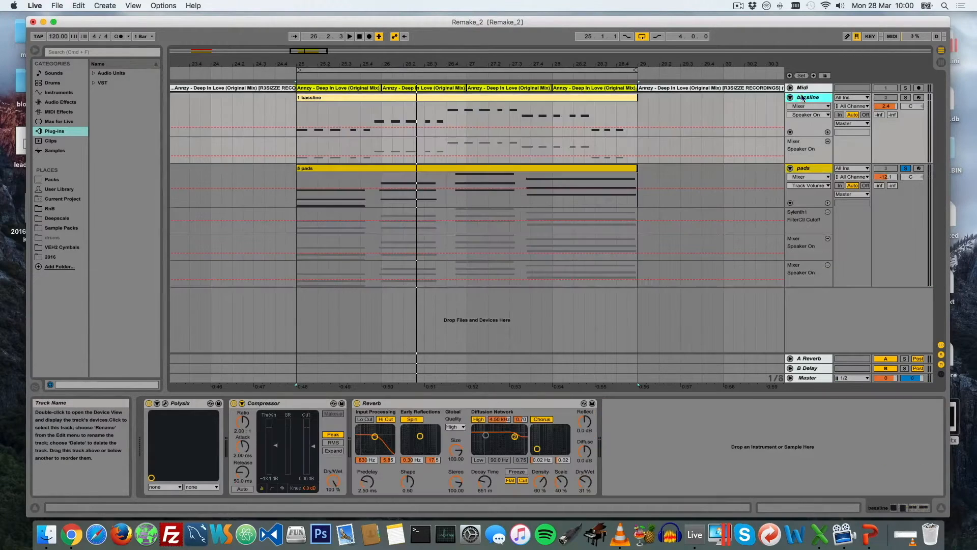
pyautogui.click(790, 106)
pyautogui.click(791, 106)
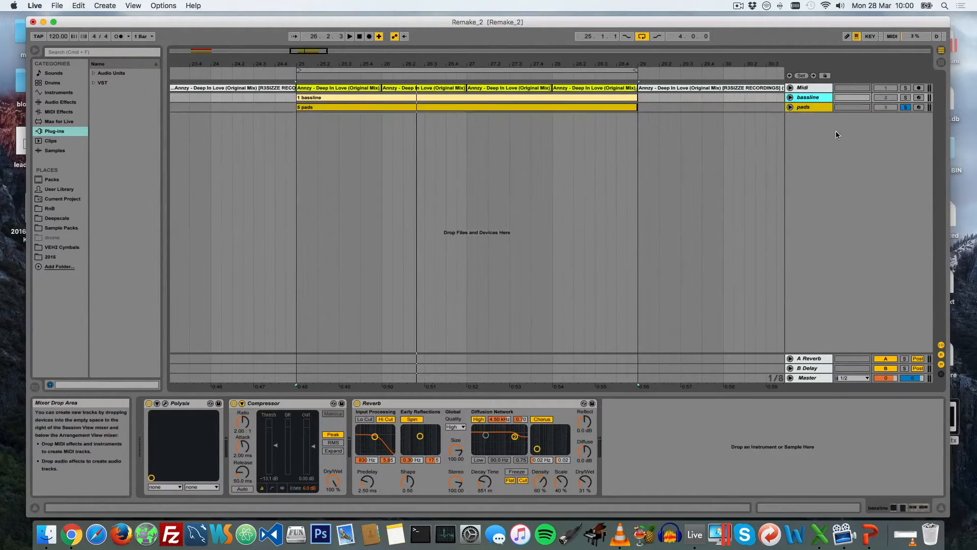
# Insert a new MIDI track below pads and rename it "pads recreation"
pyautogui.rightClick(812, 134)
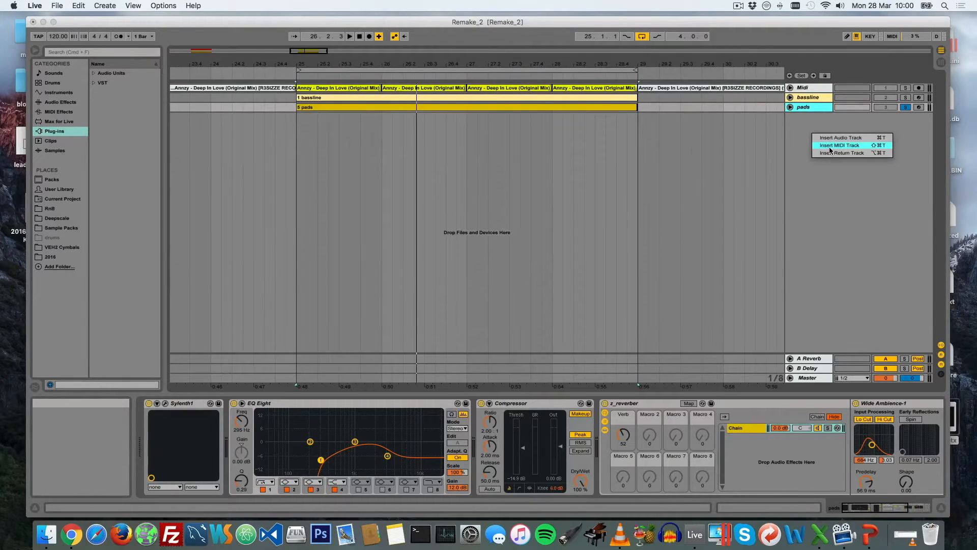
pyautogui.click(829, 146)
pyautogui.rightClick(809, 120)
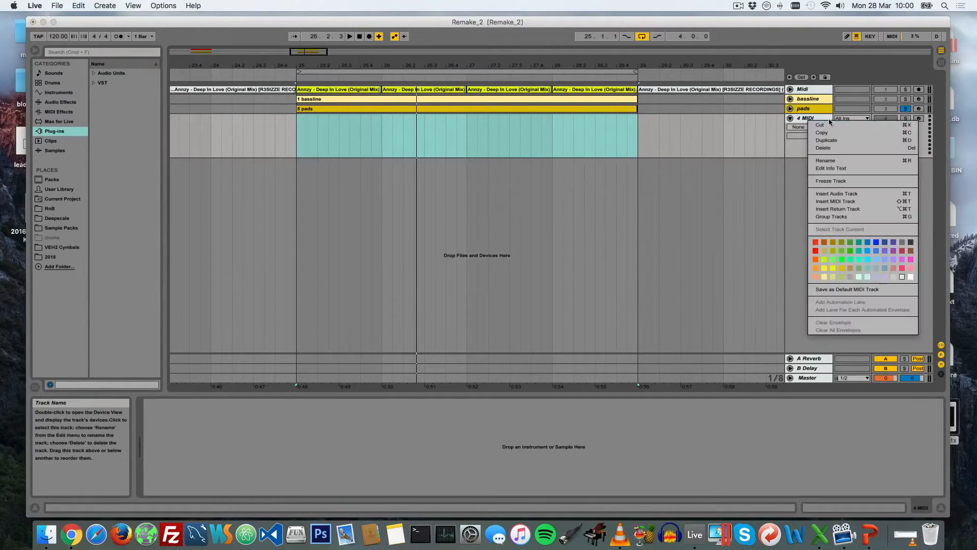
pyautogui.click(836, 161)
pyautogui.write('pads')
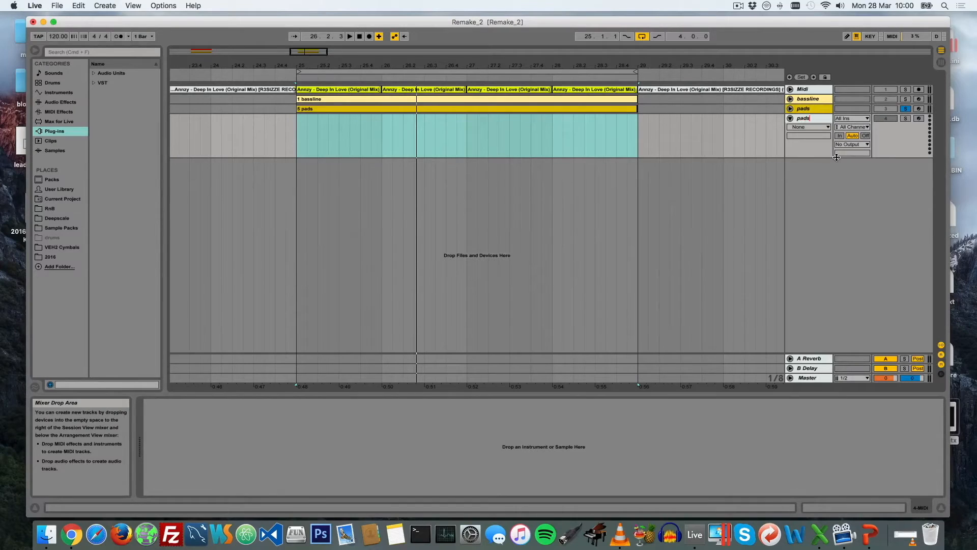
pyautogui.write(' recreation')
pyautogui.press('Return')
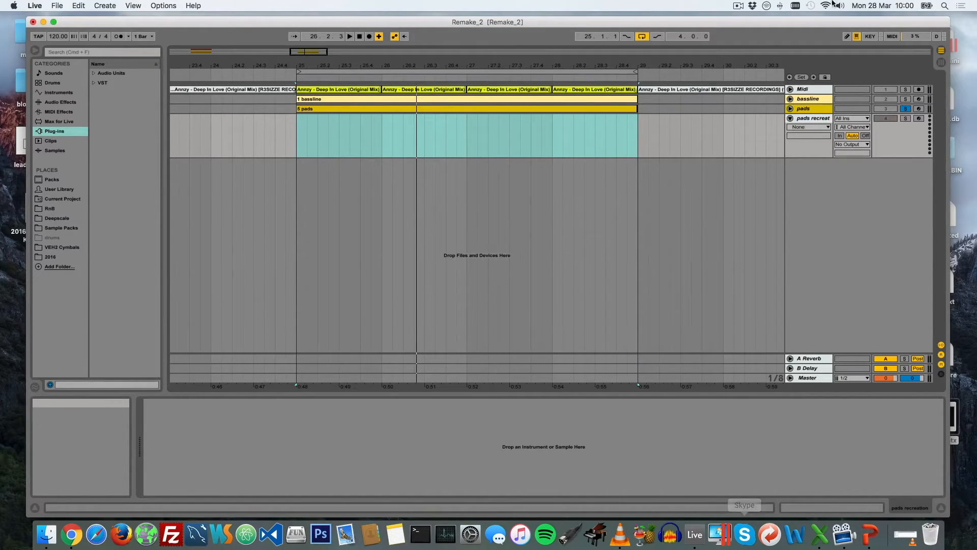
pyautogui.click(739, 6)
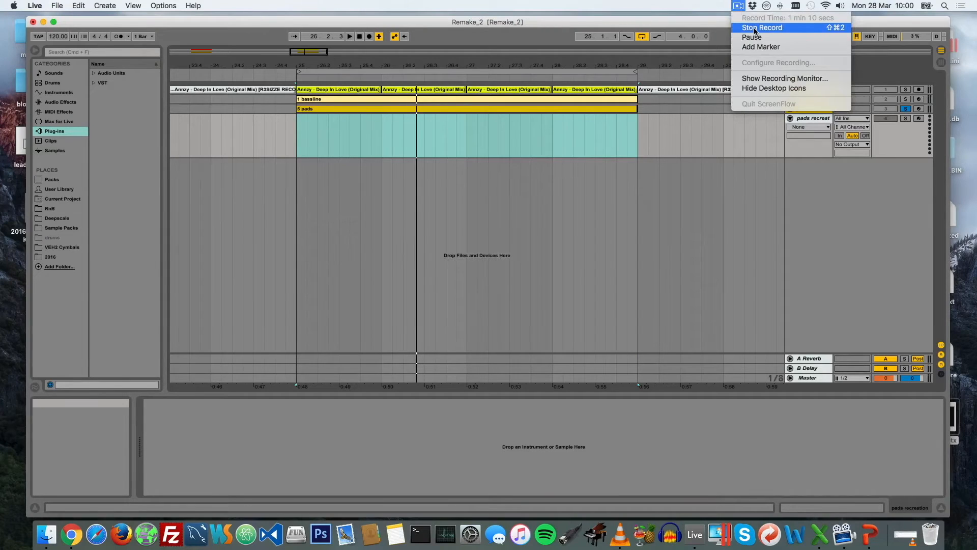
pyautogui.click(755, 222)
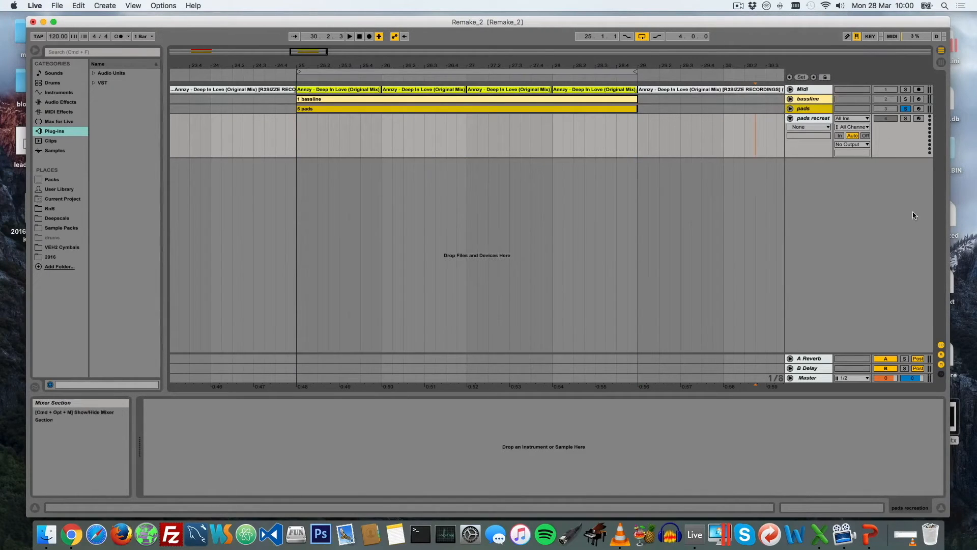
# Copy the pads clip to the same bars on the pads recreation track and solo that track
pyautogui.click(595, 134)
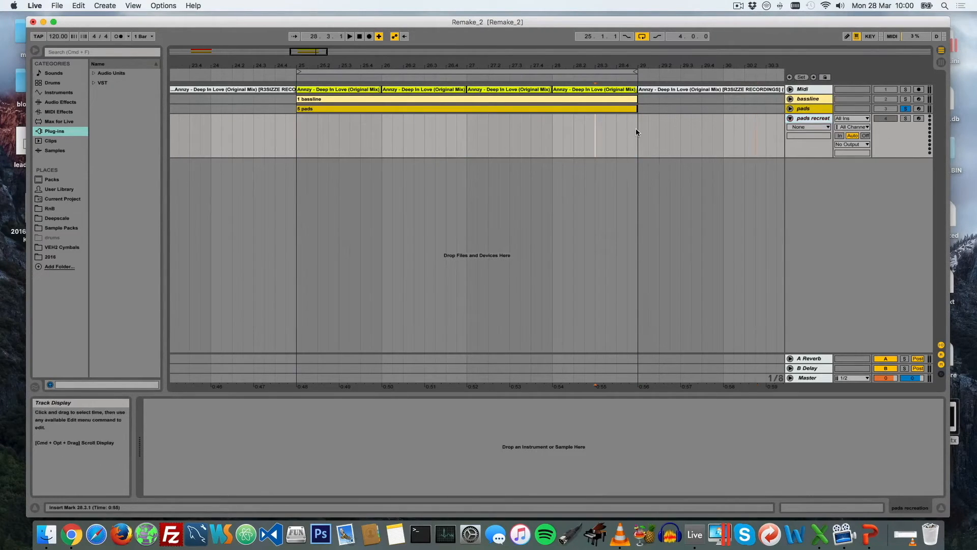
pyautogui.click(586, 107)
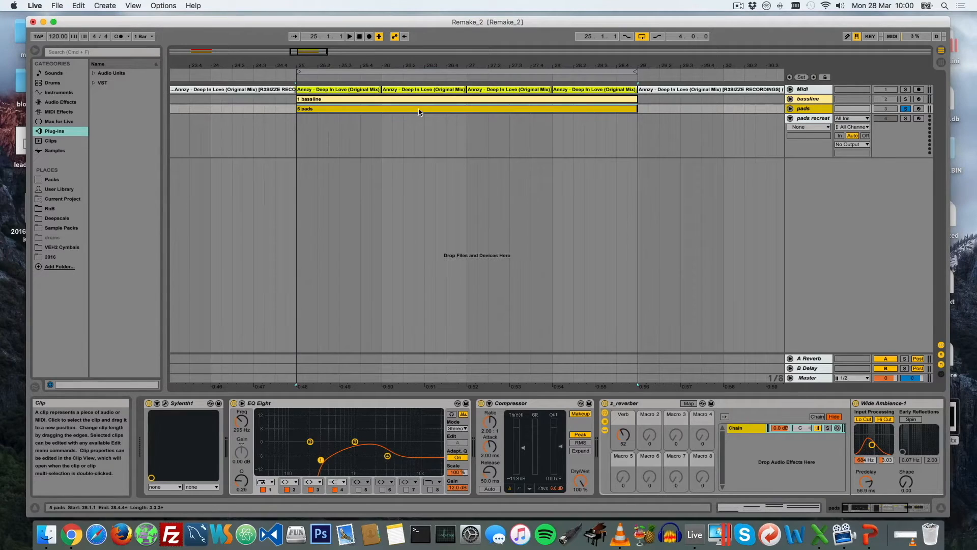
pyautogui.moveTo(384, 109); pyautogui.dragTo(377, 148)
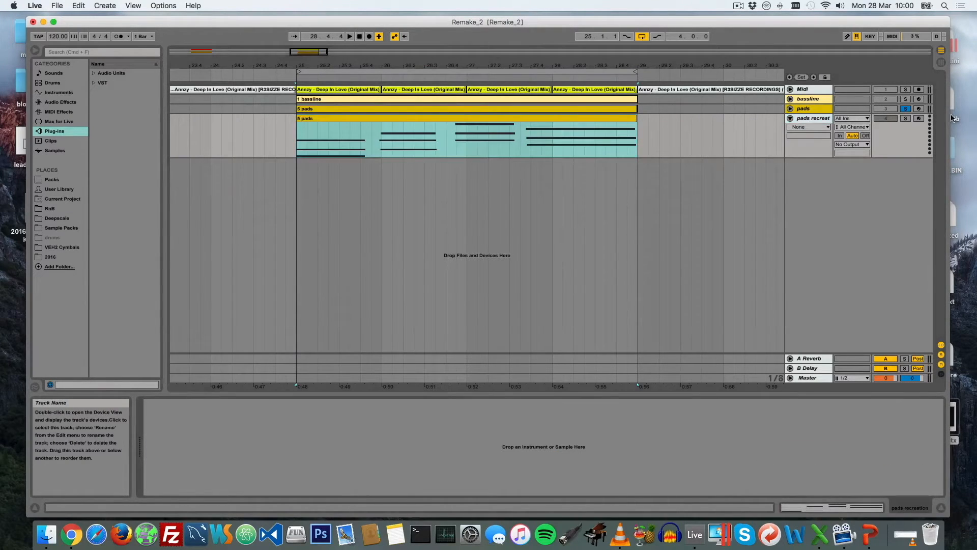
pyautogui.click(906, 120)
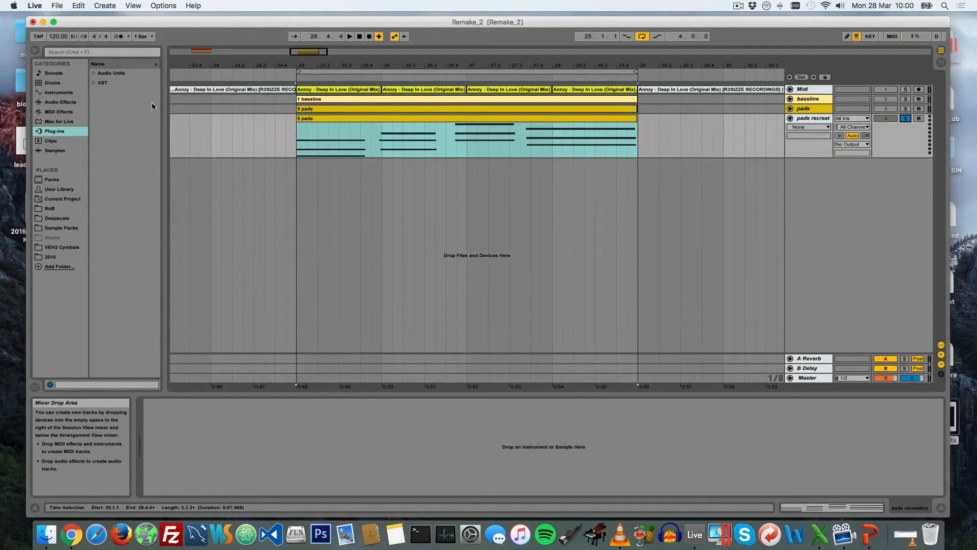
# Find Sylenth1 among the LennarDigital Audio Units plug-ins and load it onto the pads recreation track
pyautogui.click(43, 151)
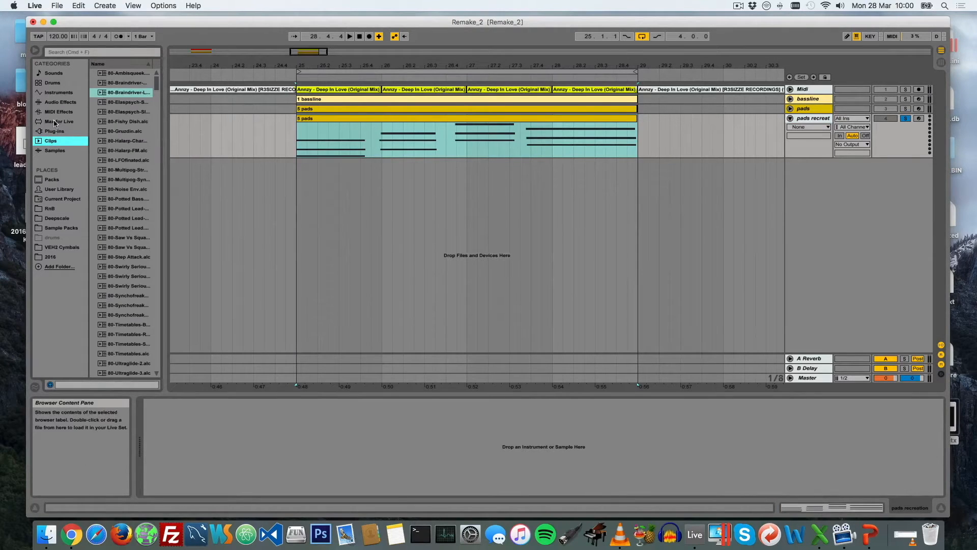
pyautogui.click(56, 122)
pyautogui.click(54, 131)
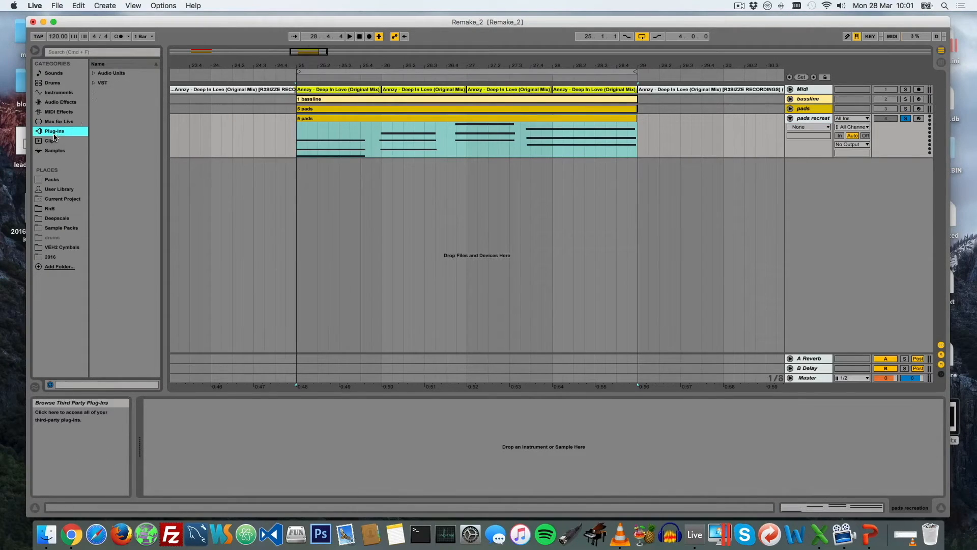
pyautogui.click(93, 73)
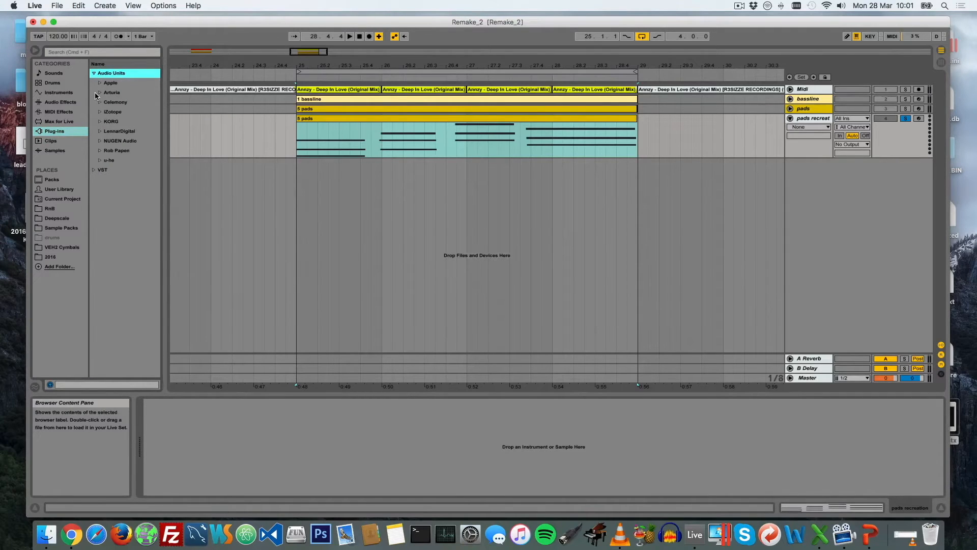
pyautogui.click(100, 131)
pyautogui.moveTo(115, 143); pyautogui.dragTo(806, 120)
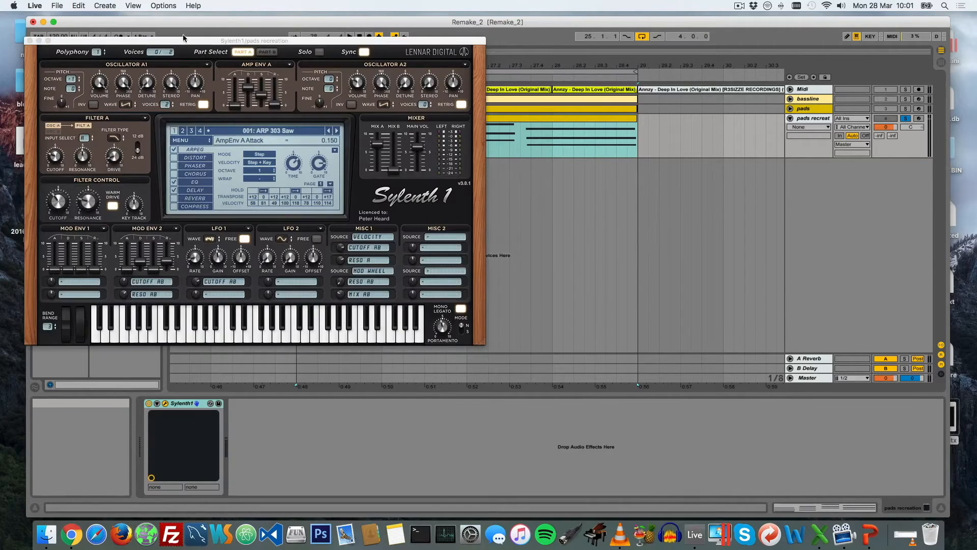
# Reset the Sylenth1 preset to its initial patch, audition it, and close the plug-in window
pyautogui.moveTo(184, 40); pyautogui.dragTo(213, 46)
pyautogui.click(209, 148)
pyautogui.moveTo(224, 157)
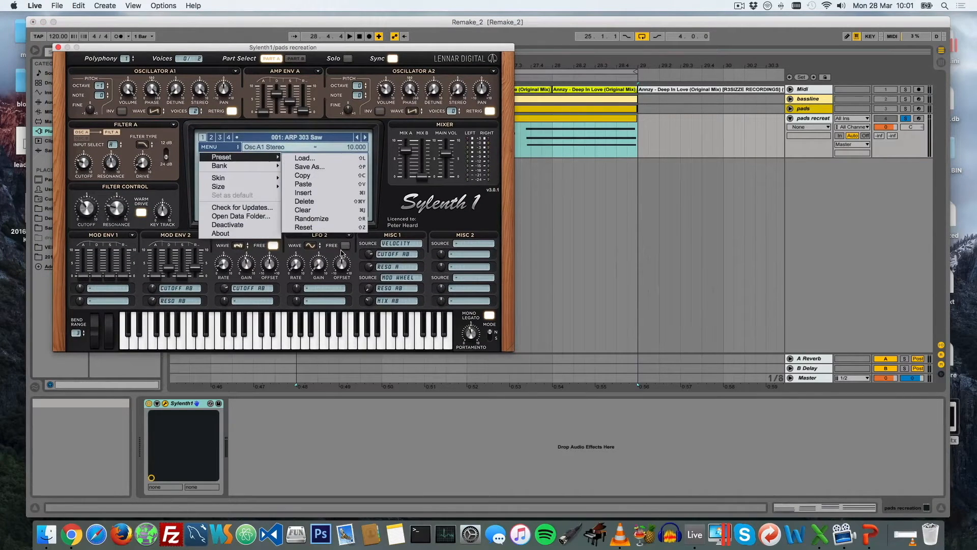
pyautogui.click(314, 229)
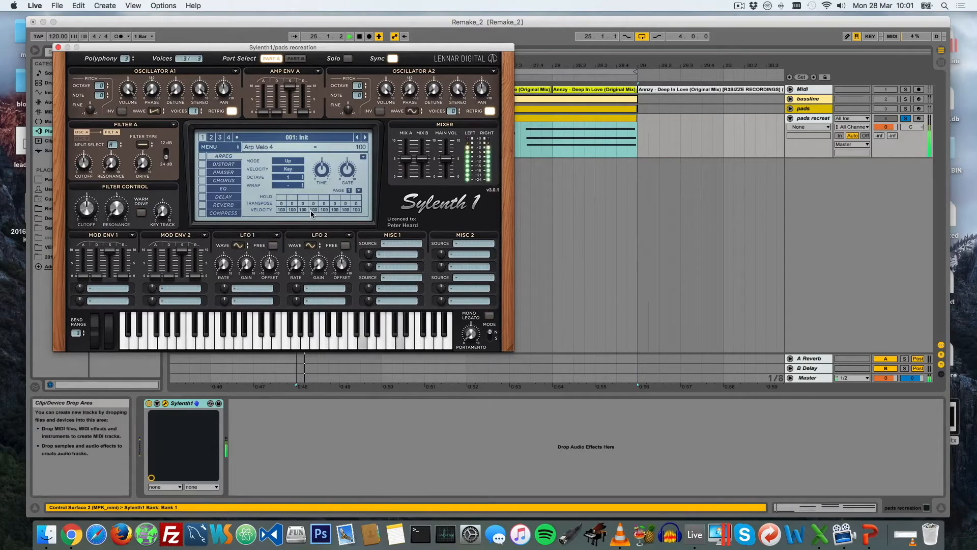
pyautogui.click(59, 48)
# Open the clip on the pads recreation track and transpose all of its notes down one octave
pyautogui.doubleClick(482, 135)
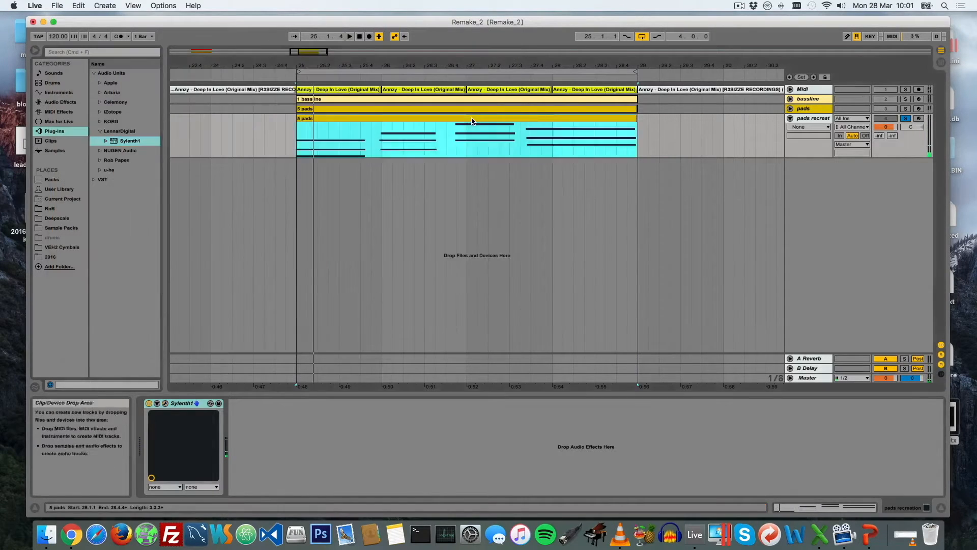
pyautogui.press('super+a')
pyautogui.hotkey('shift', 'Down')
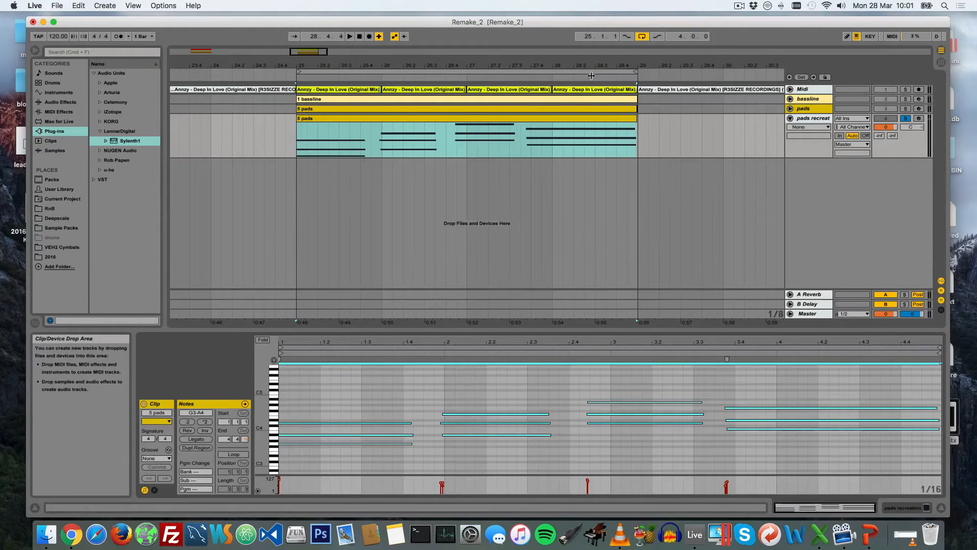
pyautogui.click(797, 197)
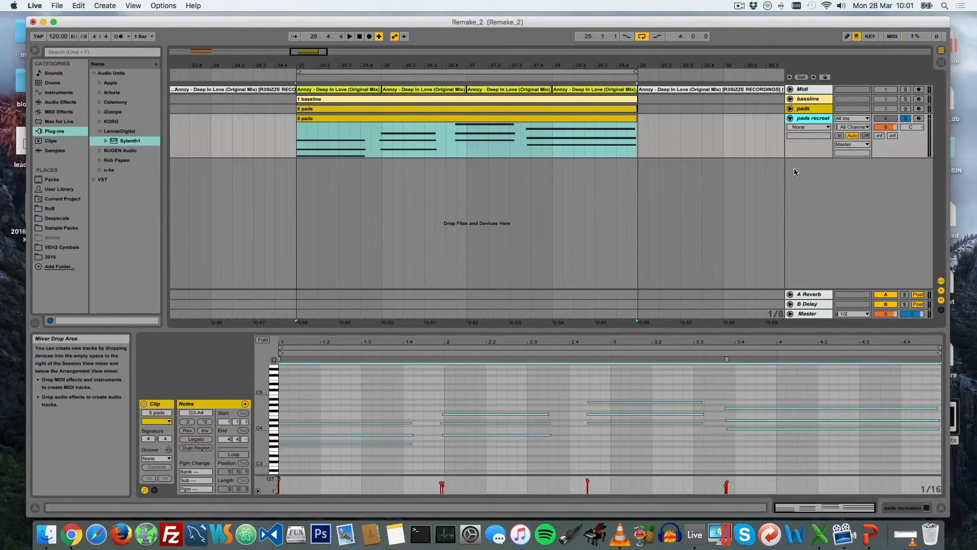
# Switch to PowerPoint and position the pads.pptx window to view the slide listing the sound design stages
pyautogui.click(871, 534)
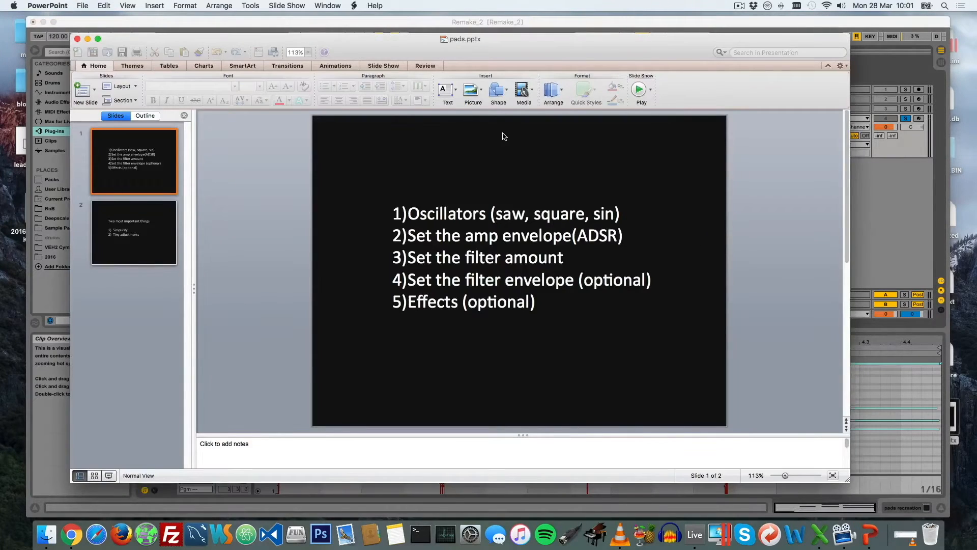
pyautogui.moveTo(585, 44); pyautogui.dragTo(584, 32)
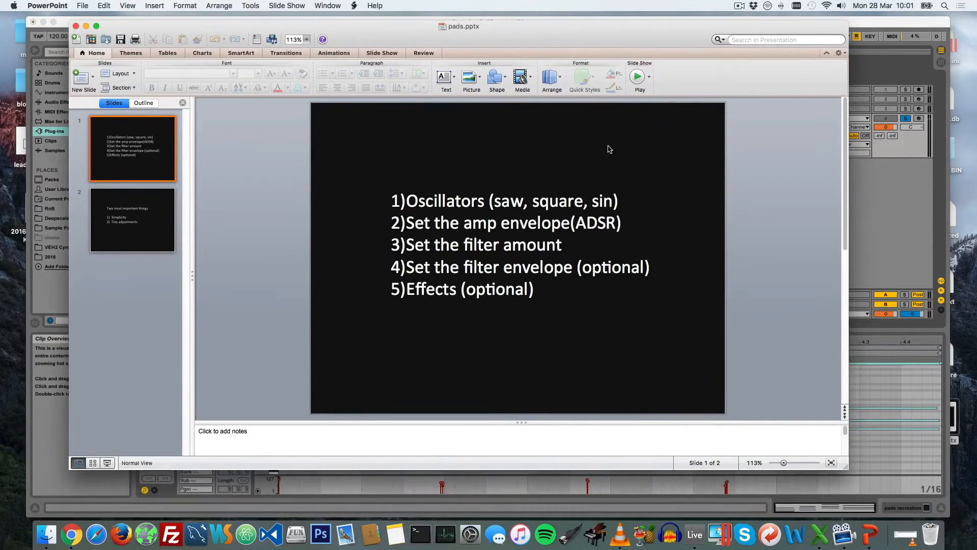
# Review the sound design stages on the first slide, highlighting the oscillators line and the first three stages
pyautogui.click(605, 209)
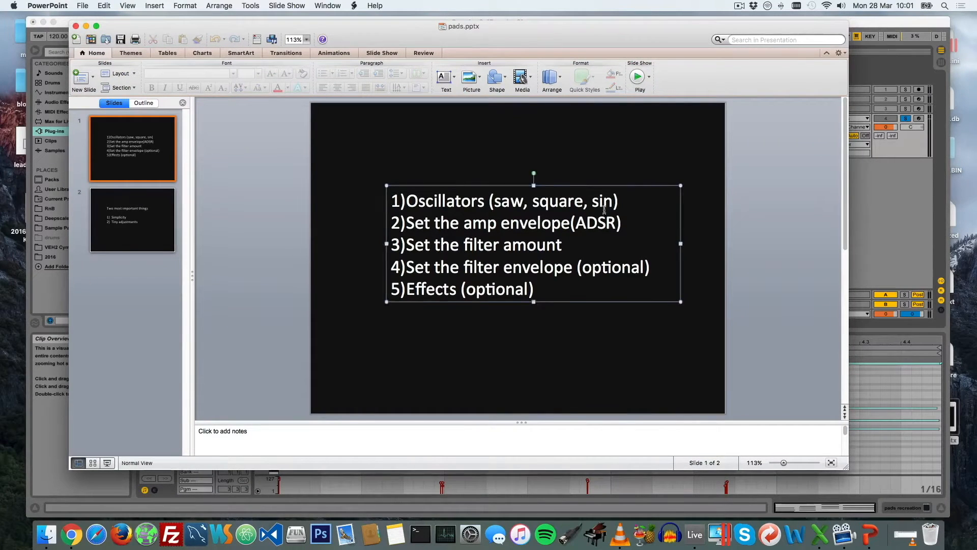
pyautogui.click(558, 327)
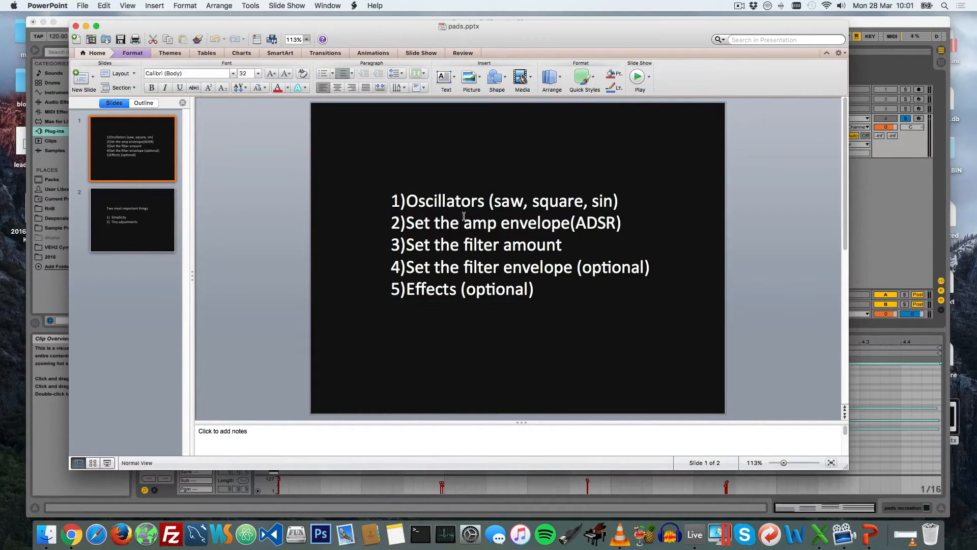
pyautogui.click(412, 201)
pyautogui.moveTo(412, 200); pyautogui.dragTo(628, 199)
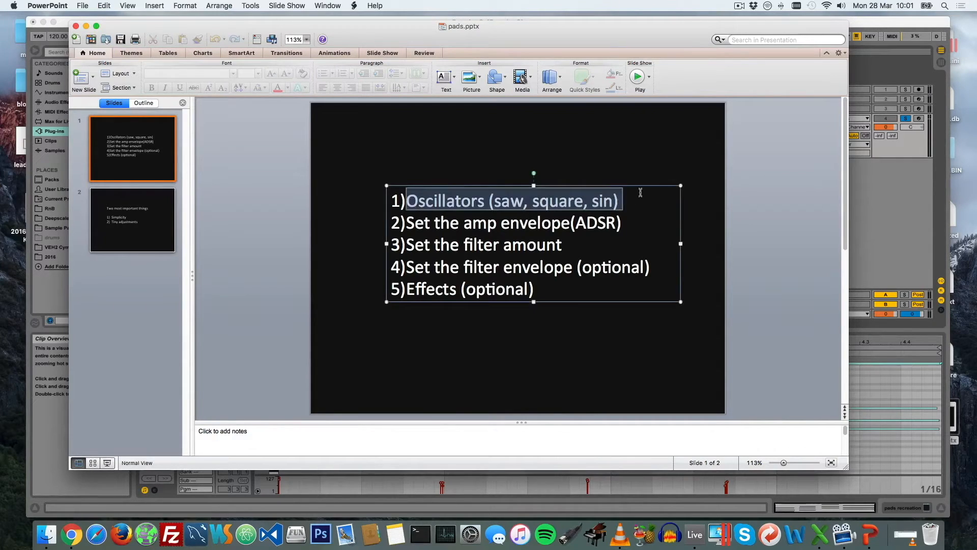
pyautogui.click(649, 220)
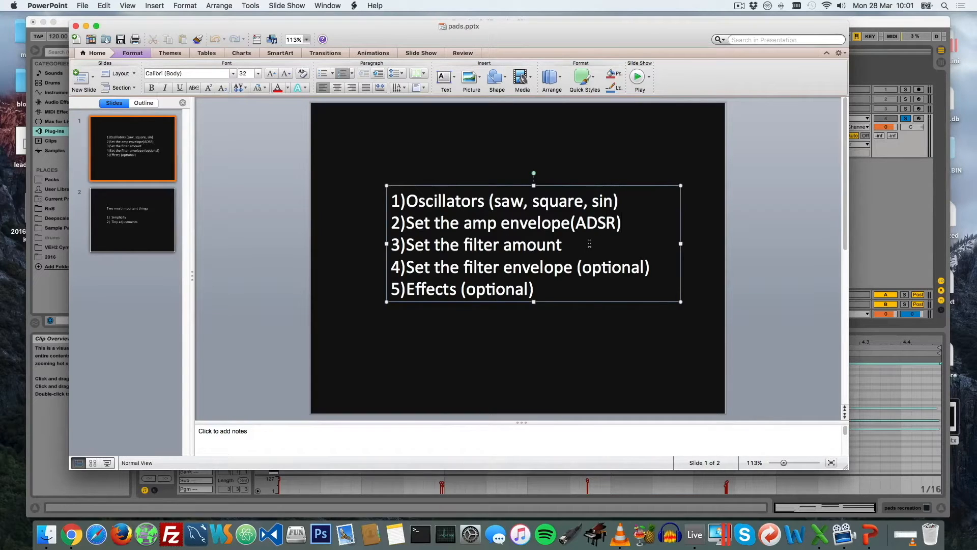
pyautogui.moveTo(565, 245); pyautogui.dragTo(396, 202)
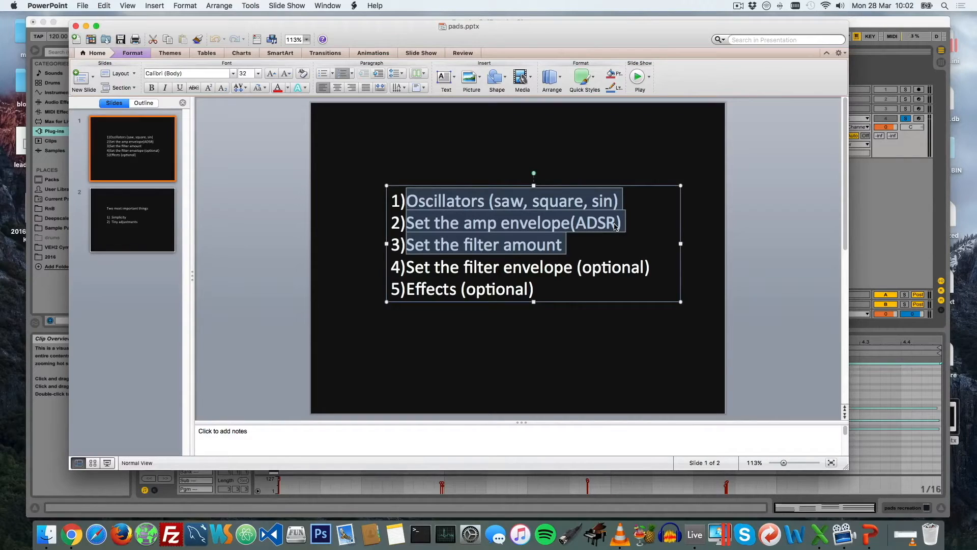
# Switch to Ableton Live, lower the system volume, and audition the pads recreation track
pyautogui.press('super+Tab')
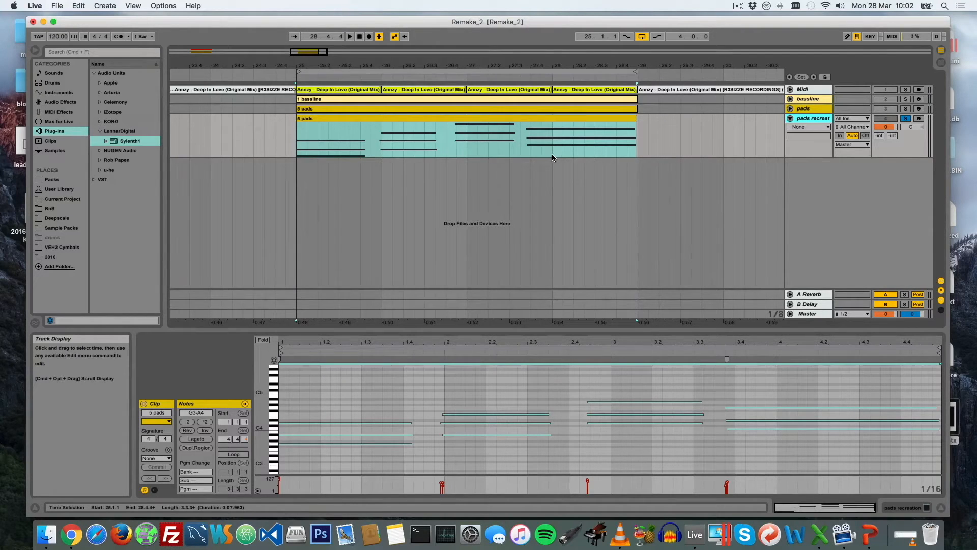
pyautogui.press('space')
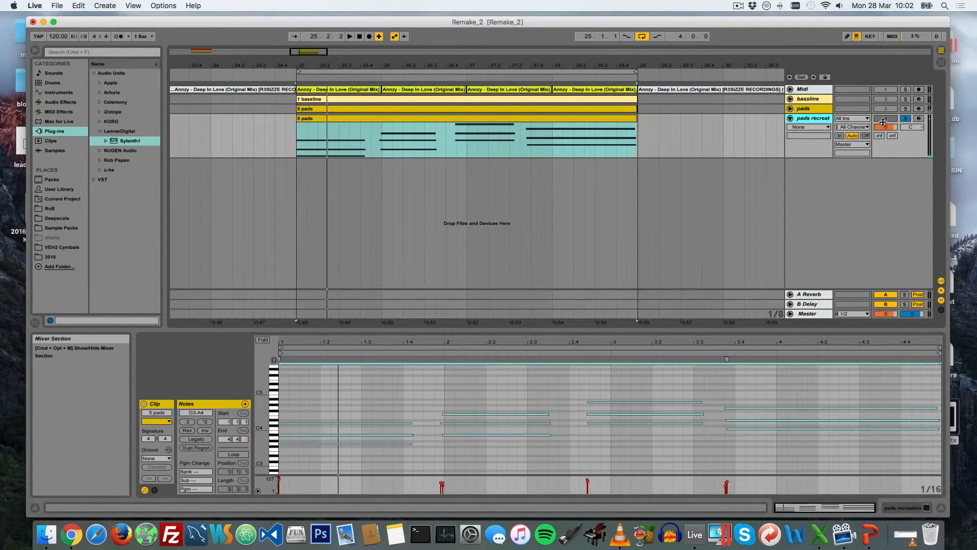
pyautogui.press('XF86AudioLowerVolume')
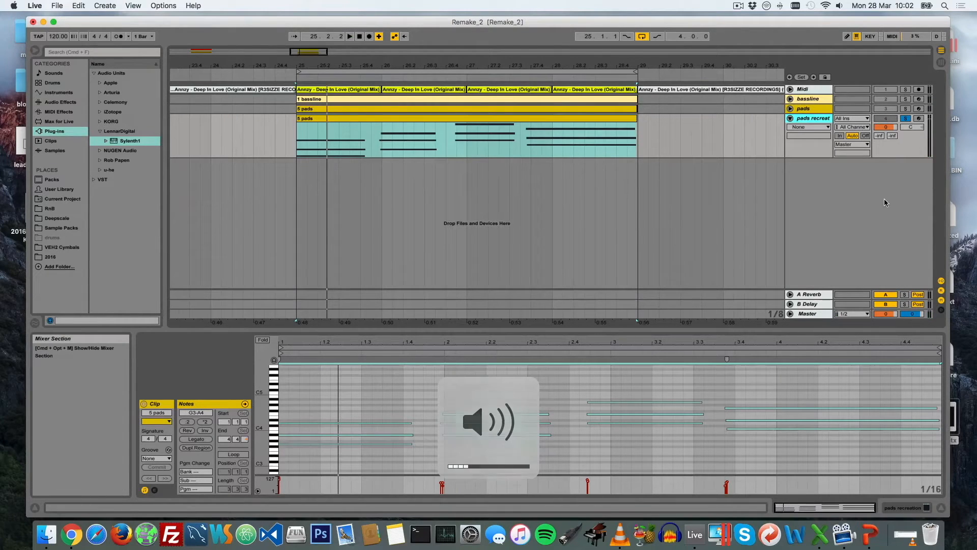
pyautogui.press('space')
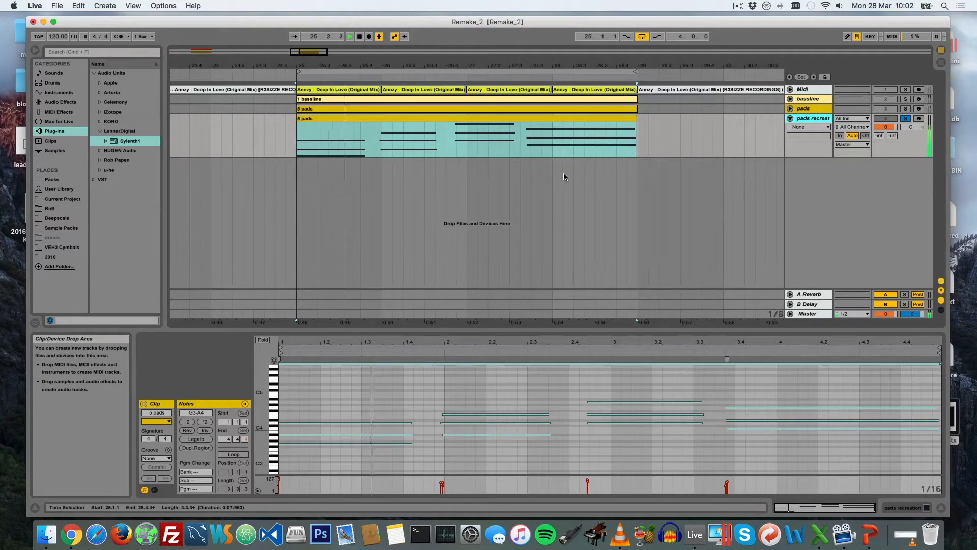
pyautogui.press('space')
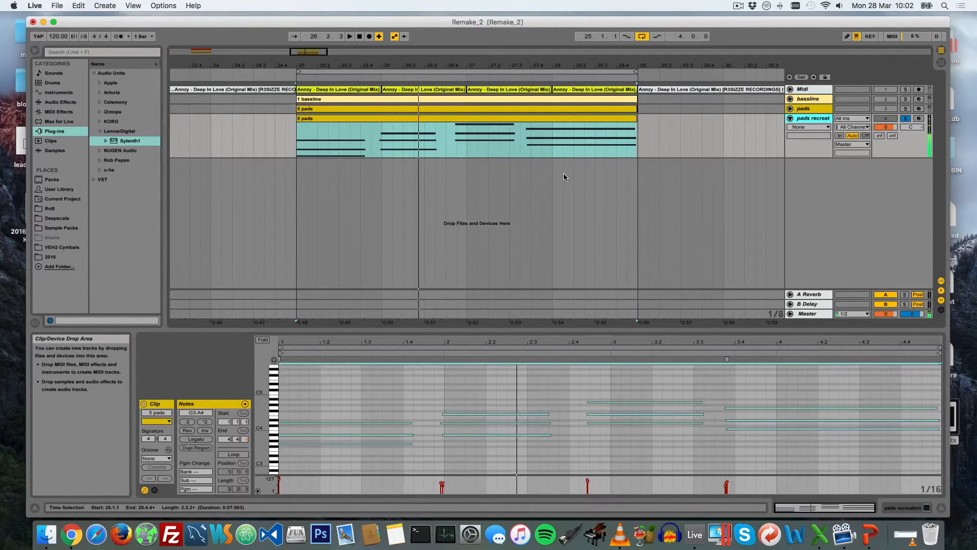
# Open Sylenth1 on the pads recreation track, set oscillator A1 to 4 voices with a detune of 3.050, and audition it
pyautogui.doubleClick(817, 118)
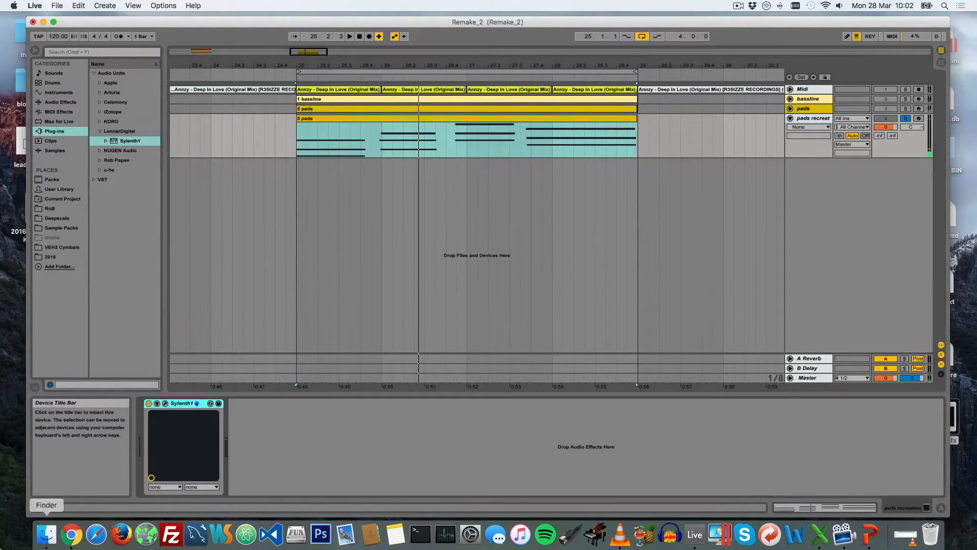
pyautogui.click(165, 403)
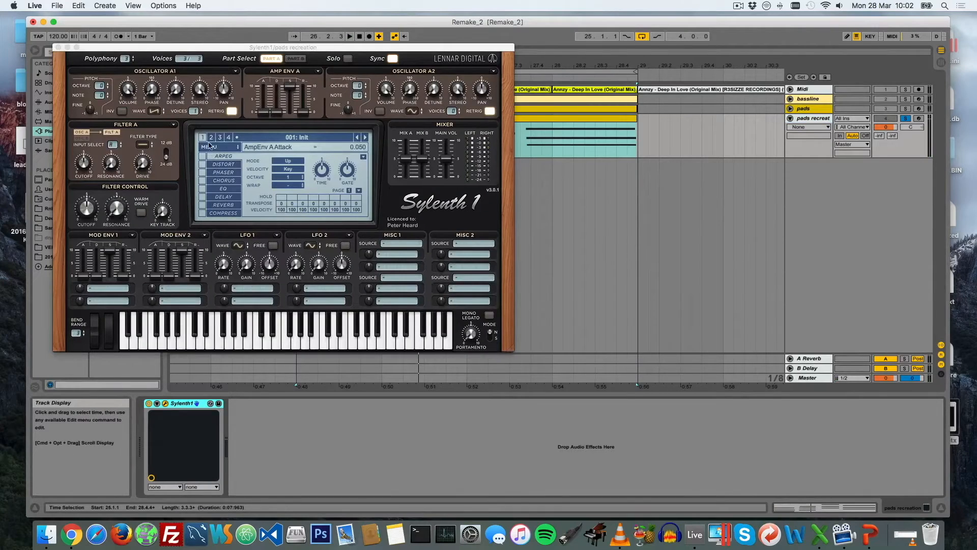
pyautogui.click(196, 113)
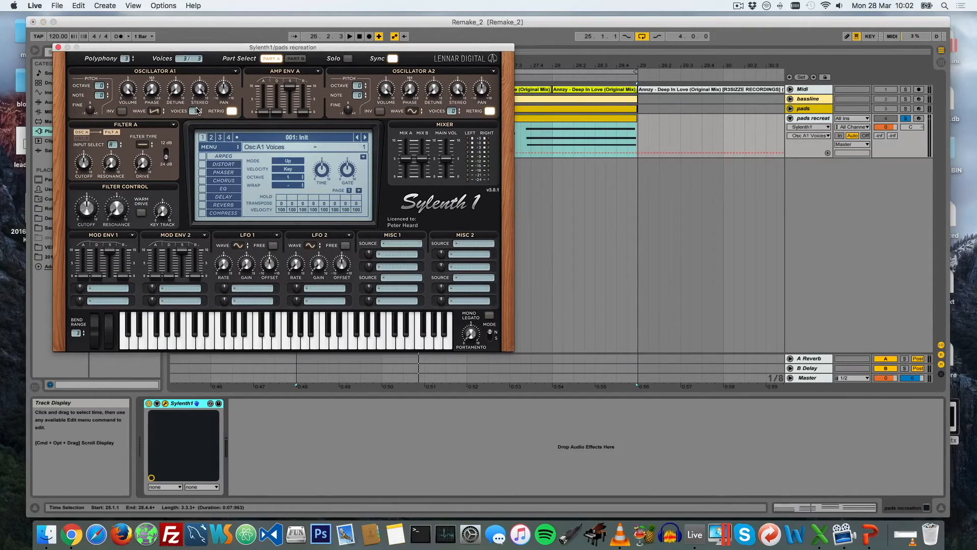
pyautogui.moveTo(201, 90); pyautogui.dragTo(200, 81)
pyautogui.moveTo(175, 90); pyautogui.dragTo(179, 40)
pyautogui.press('space')
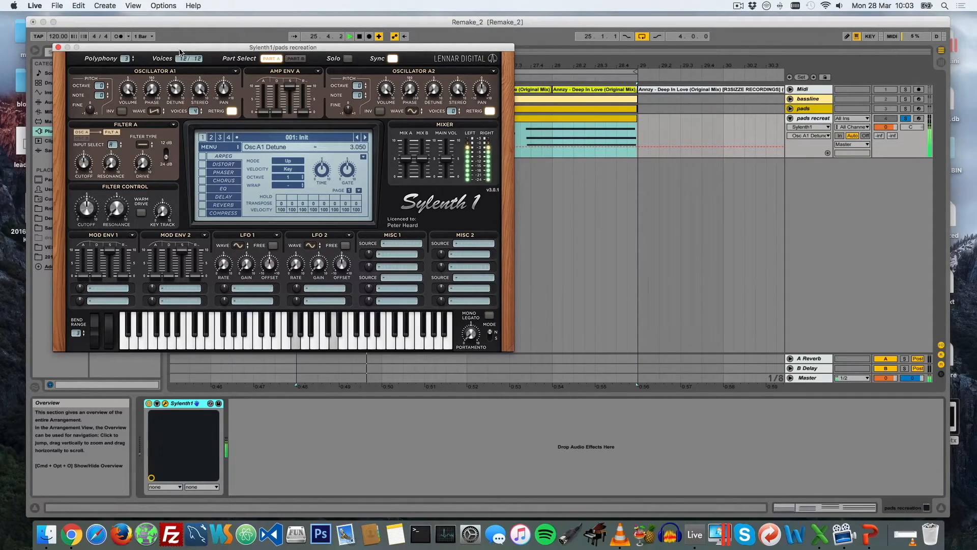
pyautogui.press('space')
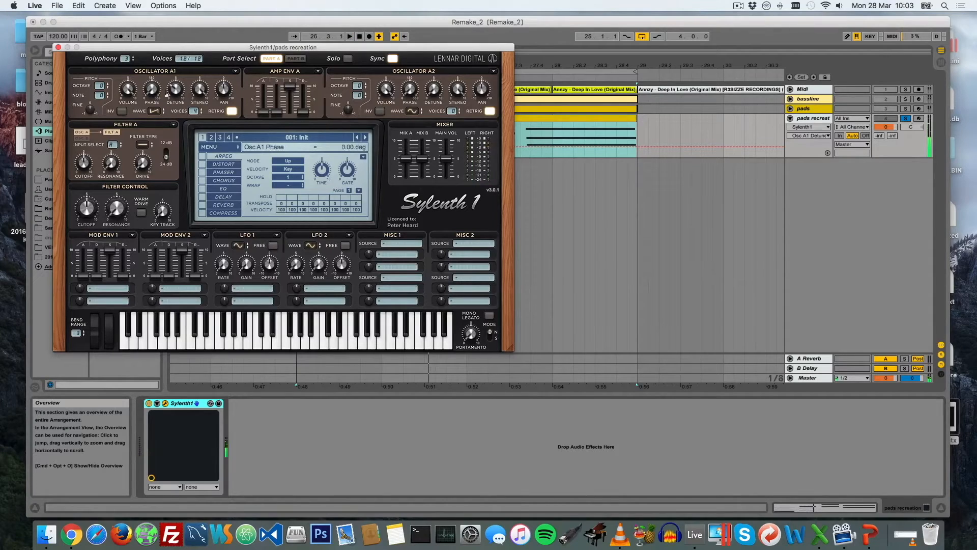
# Compare playback with oscillator A1's retrigger on and off, leaving retrigger turned off
pyautogui.press('space')
pyautogui.click(232, 111)
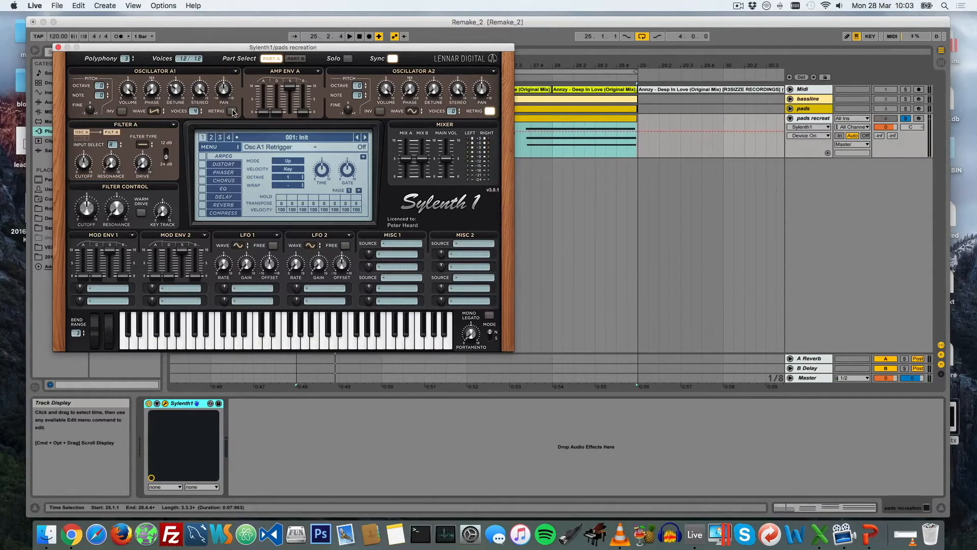
pyautogui.press('space')
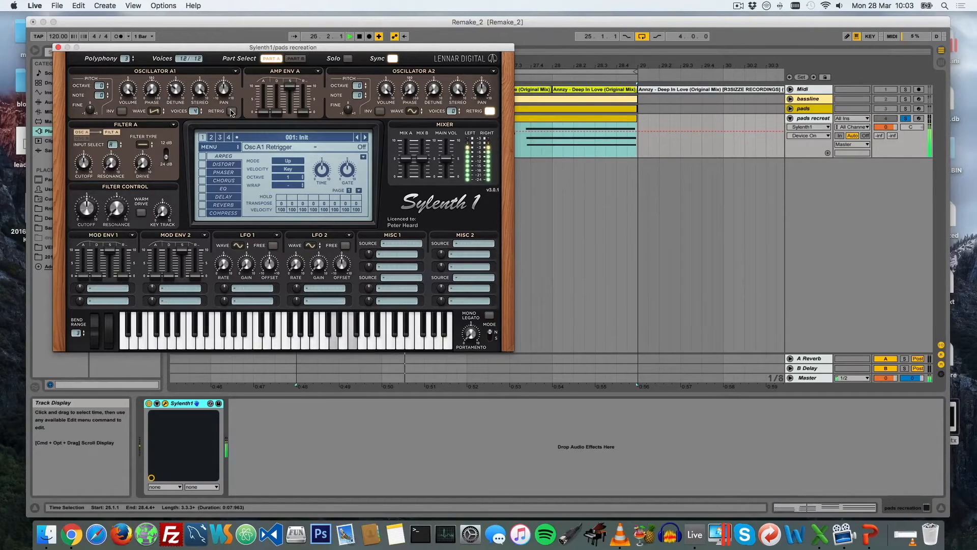
pyautogui.click(232, 111)
pyautogui.press('space')
pyautogui.press('space')
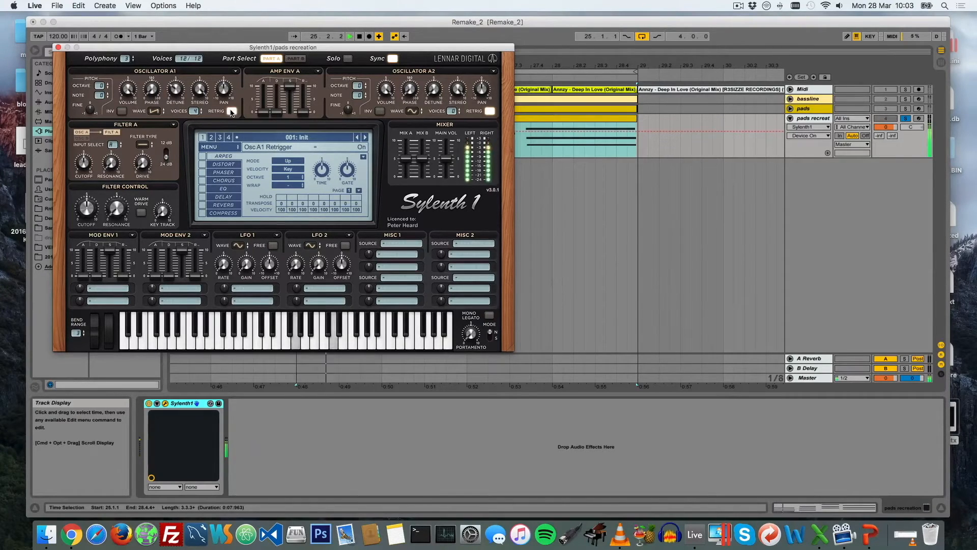
pyautogui.press('space')
pyautogui.click(232, 112)
pyautogui.press('space')
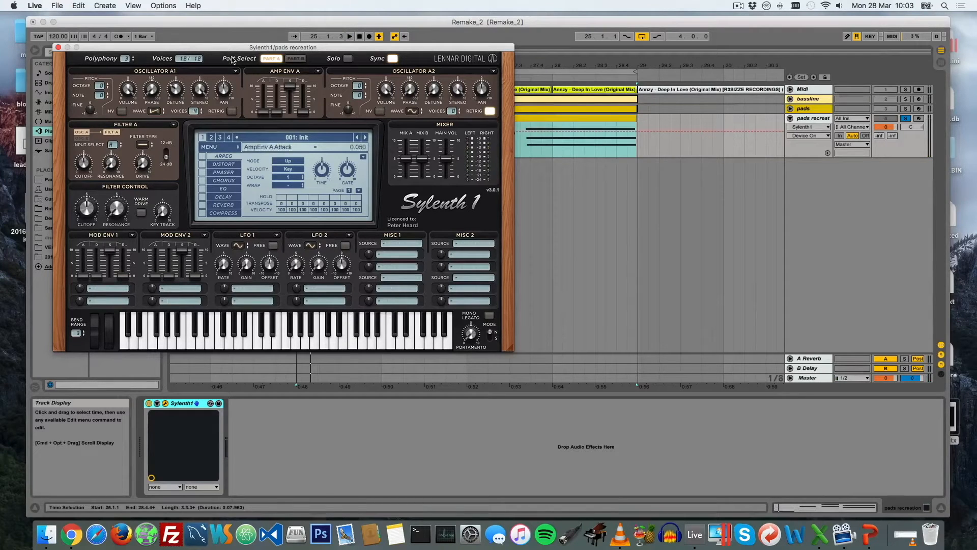
# Move the Sylenth1 window aside, check the sound design stages in PowerPoint, and return to Ableton Live
pyautogui.moveTo(221, 51); pyautogui.dragTo(351, 71)
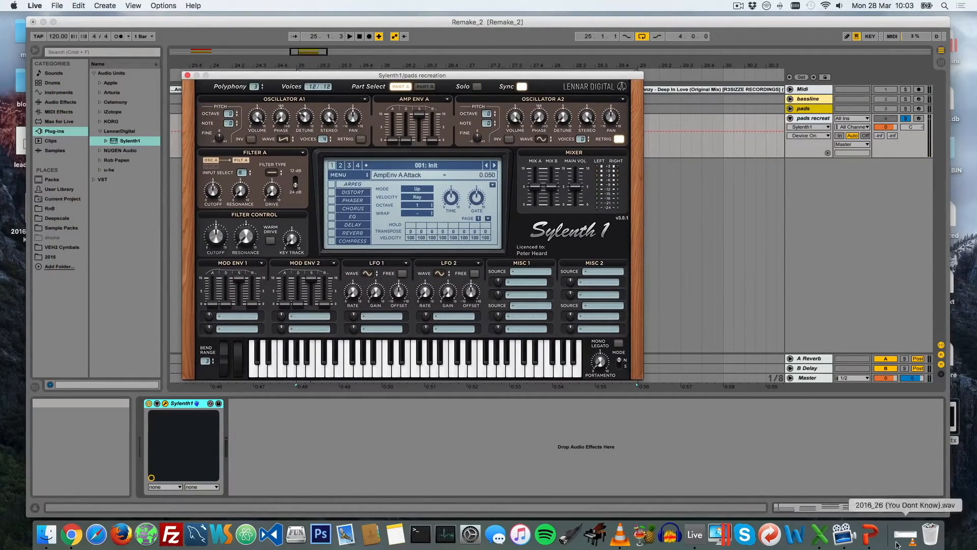
pyautogui.click(868, 542)
pyautogui.click(620, 230)
pyautogui.press('Down')
pyautogui.moveTo(501, 18); pyautogui.dragTo(542, 379)
pyautogui.click(808, 128)
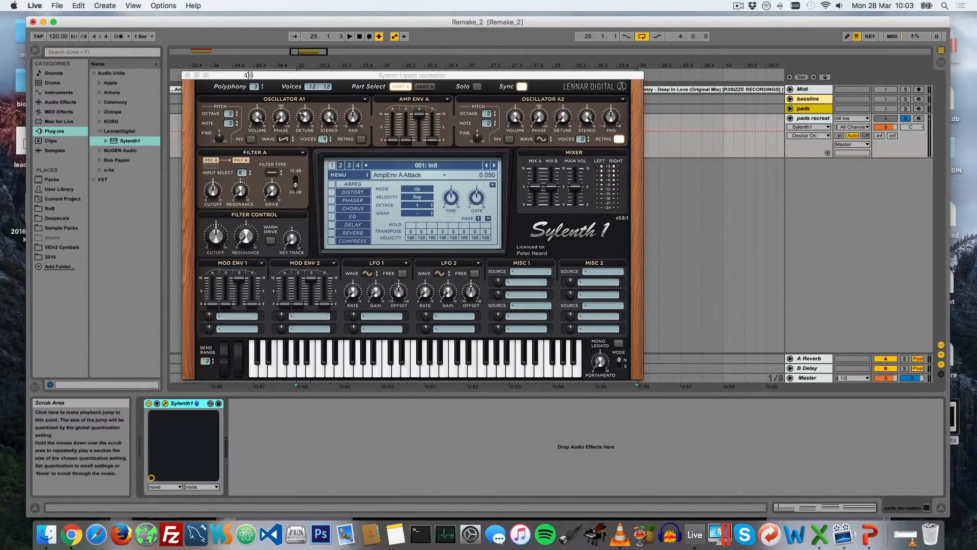
# Move the Sylenth1 window clear of the tracks, solo the original pads track, and listen to its sound
pyautogui.moveTo(250, 77); pyautogui.dragTo(232, 118)
pyautogui.click(885, 175)
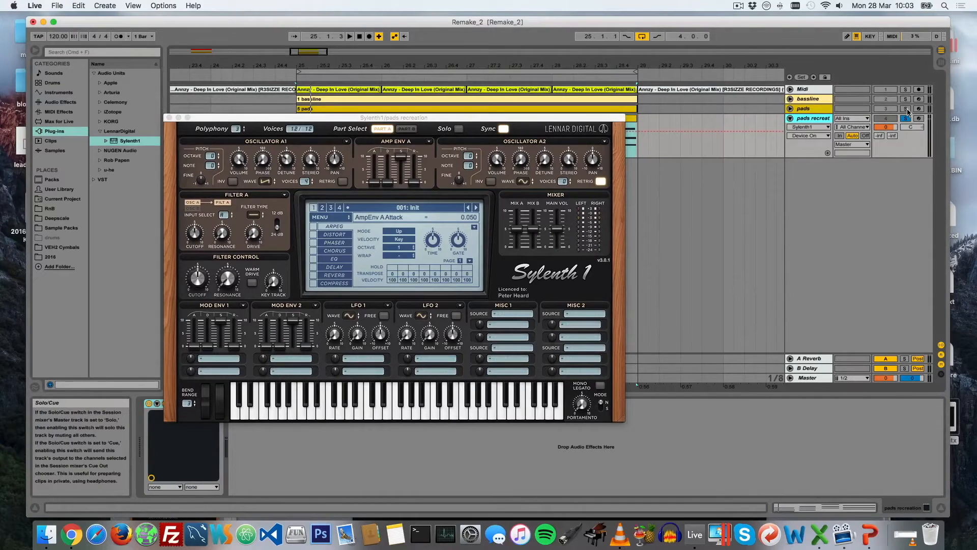
pyautogui.moveTo(597, 118); pyautogui.dragTo(594, 148)
pyautogui.click(909, 196)
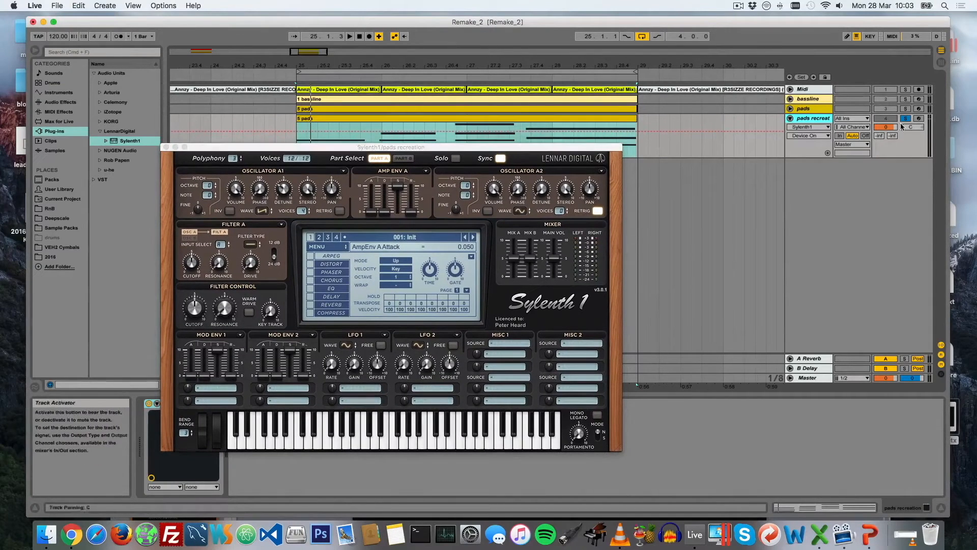
pyautogui.click(905, 108)
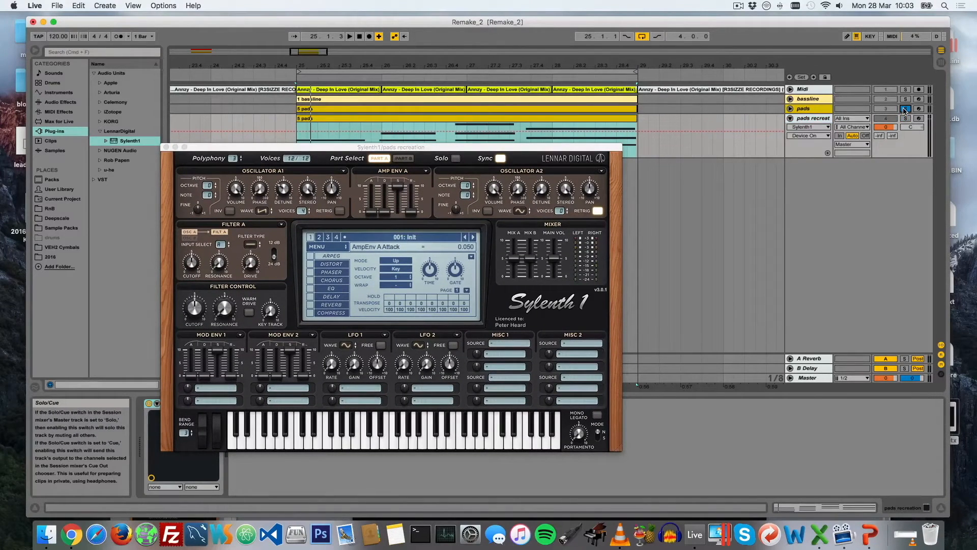
pyautogui.press('space')
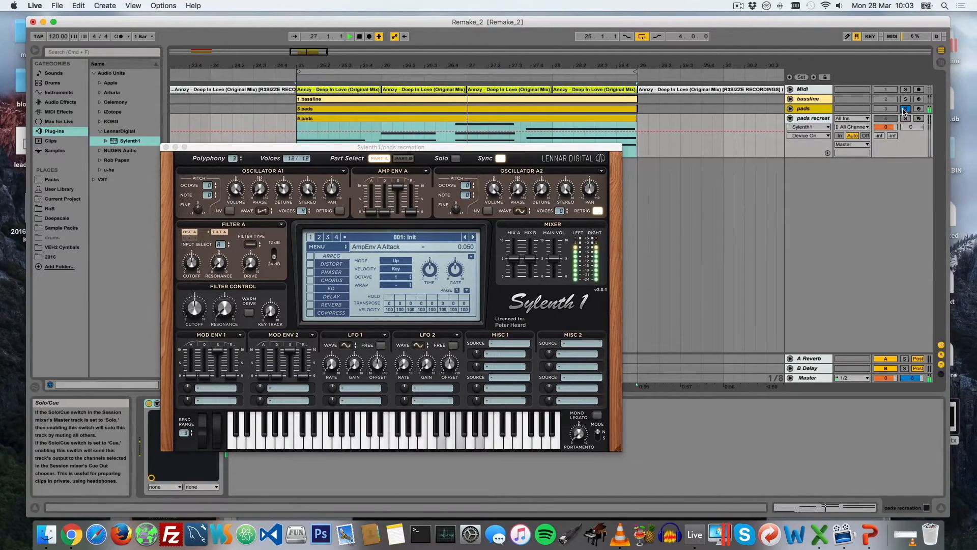
pyautogui.press('space')
# Reposition the Sylenth1 window, solo the pads recreation track, and play it for comparison with the original
pyautogui.moveTo(336, 152); pyautogui.dragTo(345, 173)
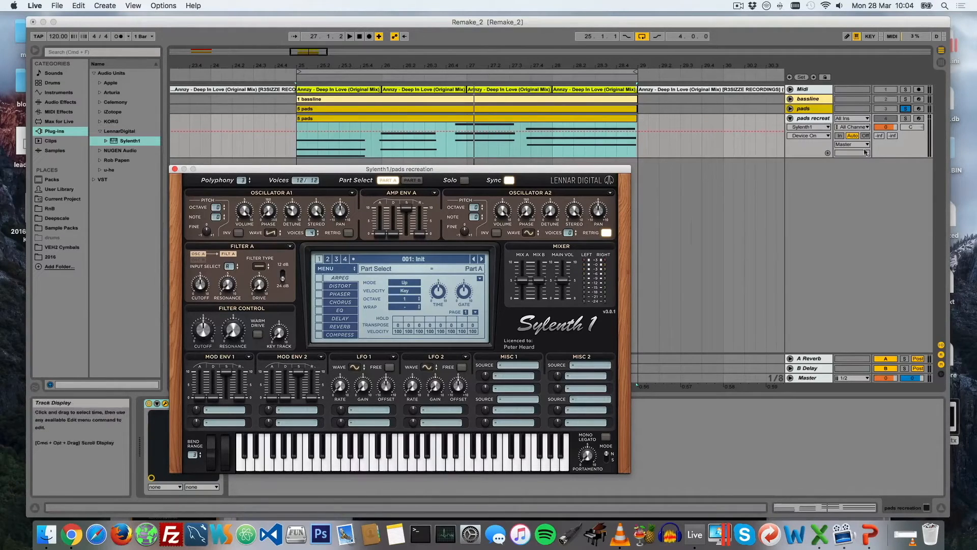
pyautogui.click(907, 119)
pyautogui.press('space')
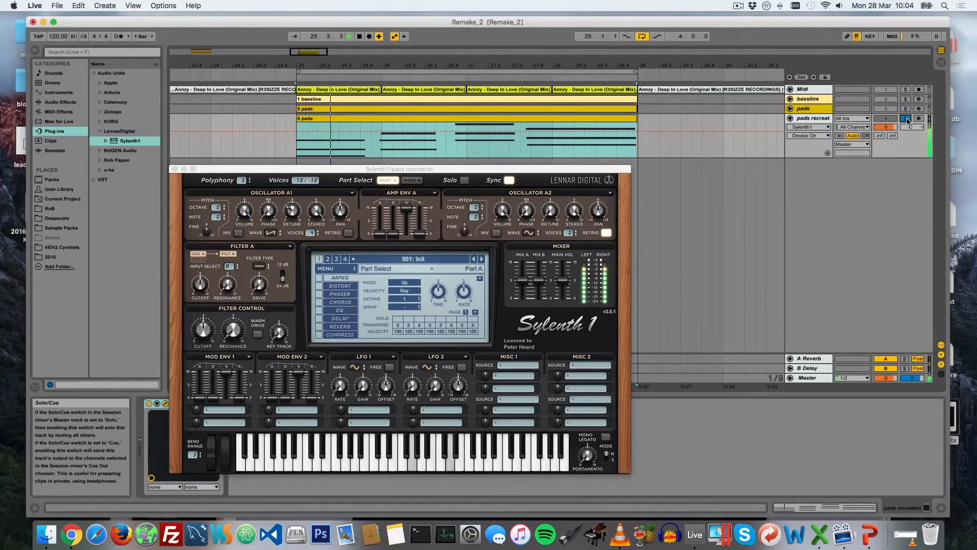
pyautogui.press('space')
# Raise the release of amp envelope A in Sylenth1 and audition the longer note tails
pyautogui.moveTo(420, 235); pyautogui.dragTo(430, 201)
pyautogui.press('space')
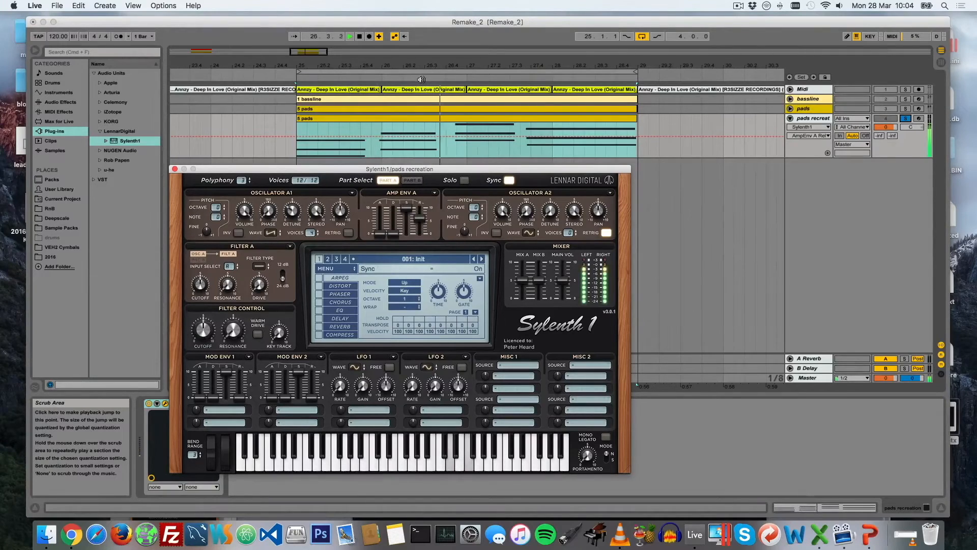
pyautogui.press('space')
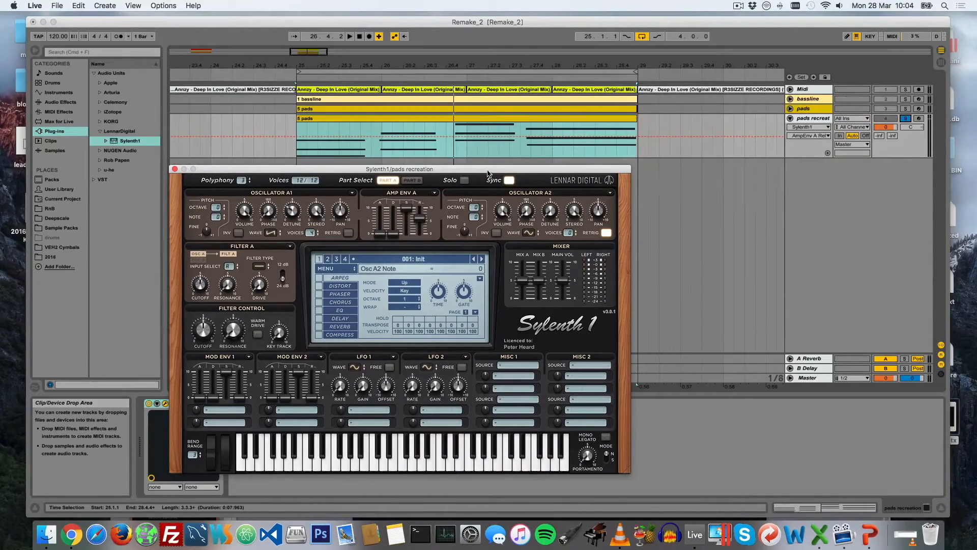
pyautogui.press('space')
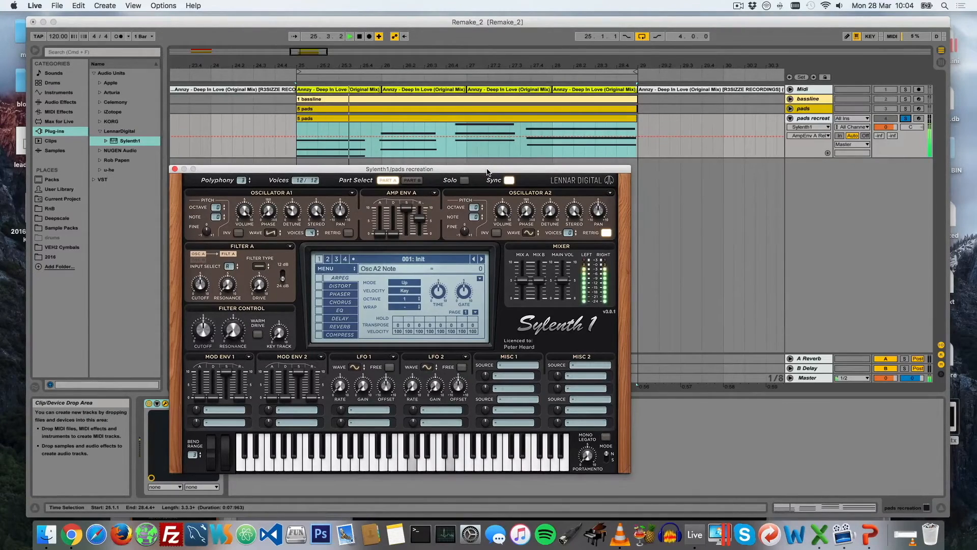
pyautogui.press('space')
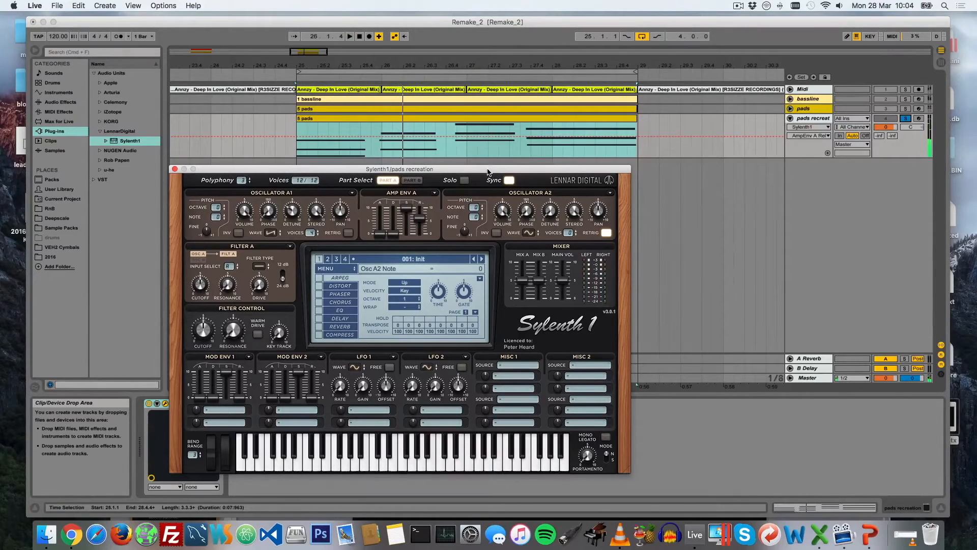
# Switch to PowerPoint to check the filter stage of the list, move its window aside, and return to Ableton Live
pyautogui.click(870, 534)
pyautogui.moveTo(436, 388); pyautogui.dragTo(402, 61)
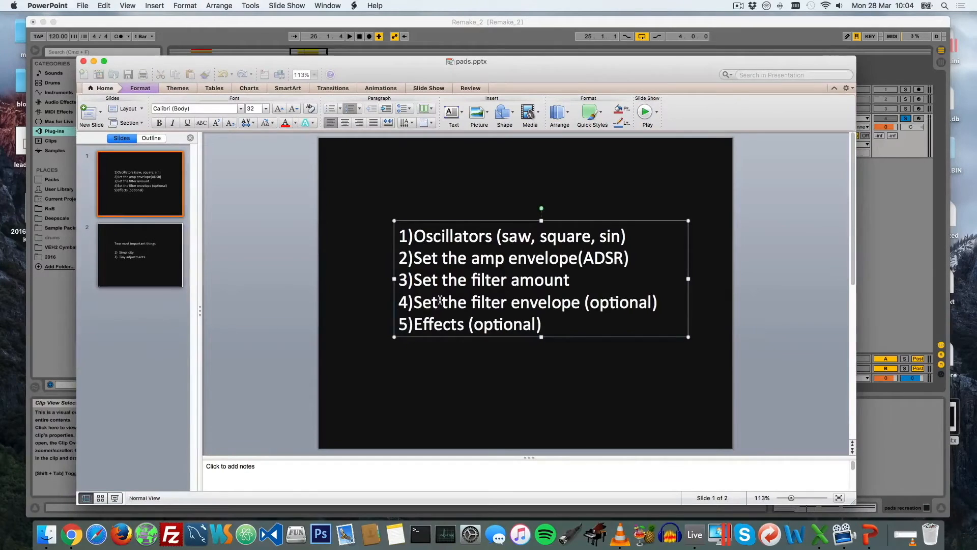
pyautogui.moveTo(337, 60); pyautogui.dragTo(411, 299)
pyautogui.click(810, 110)
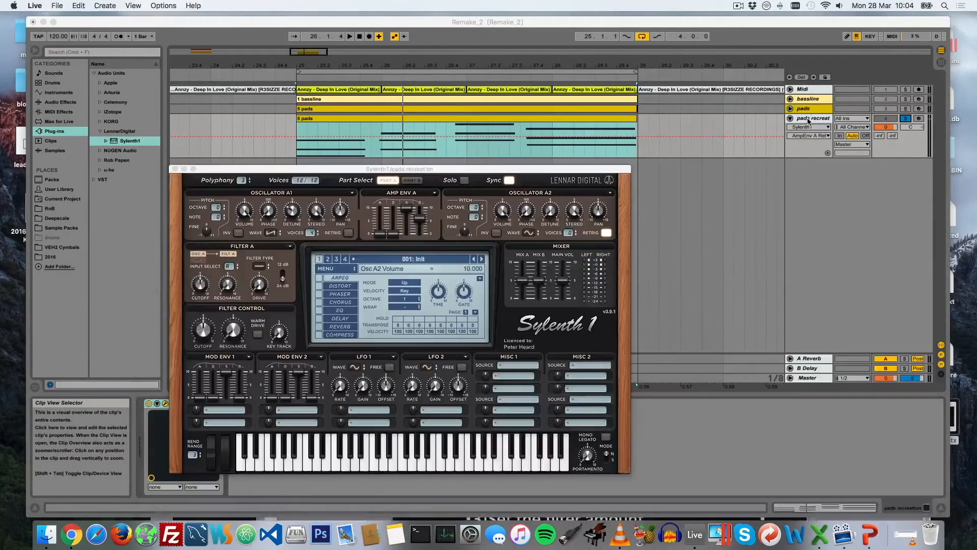
# Set Sylenth1's filter A type to Lowpass and its cutoff to 3.948
pyautogui.click(260, 267)
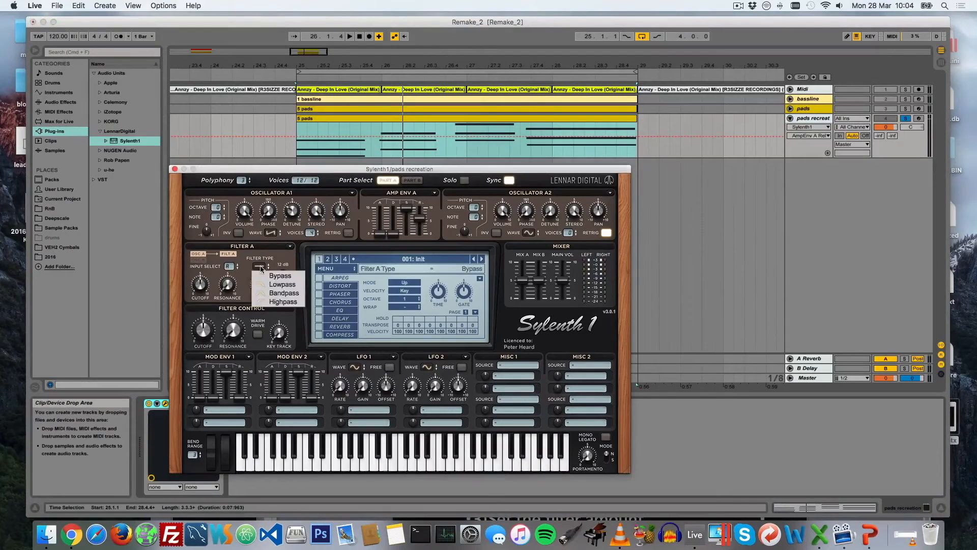
pyautogui.click(281, 284)
pyautogui.click(200, 285)
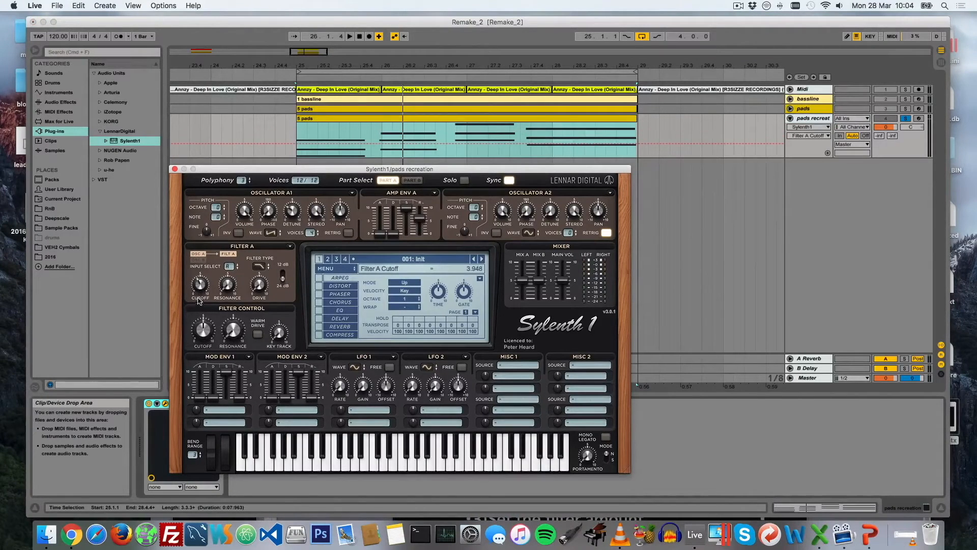
# Lower Sylenth1's filter A cutoff to 3.429 and audition the pads
pyautogui.moveTo(196, 284); pyautogui.dragTo(216, 283)
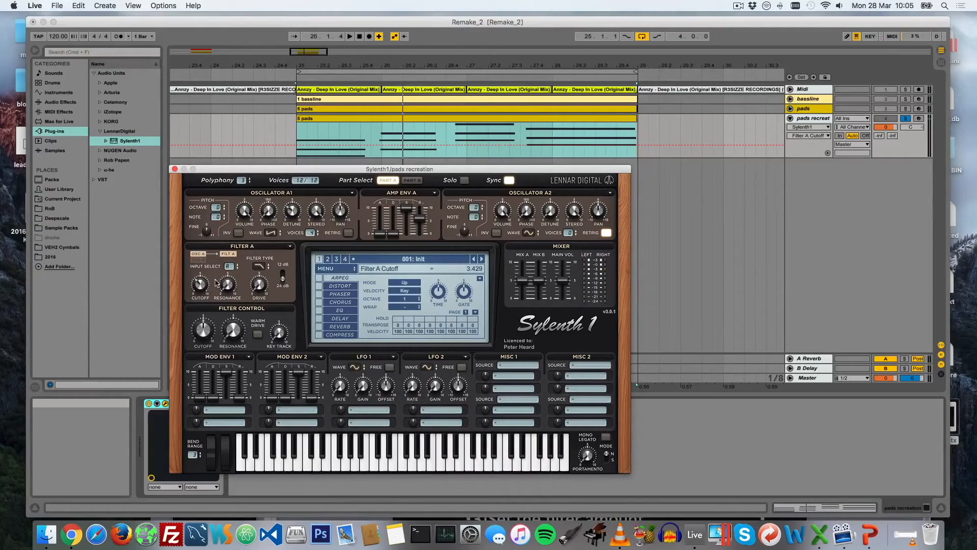
pyautogui.press('space')
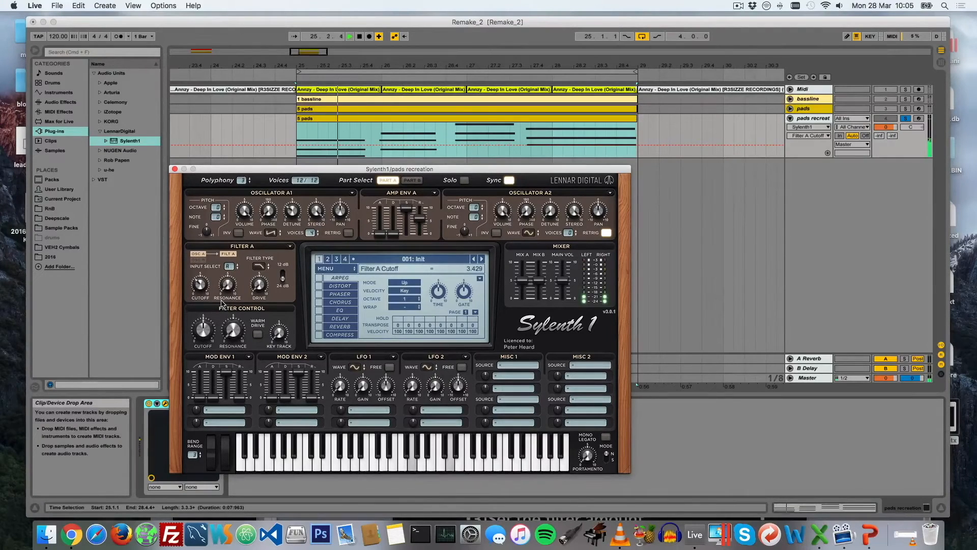
pyautogui.press('space')
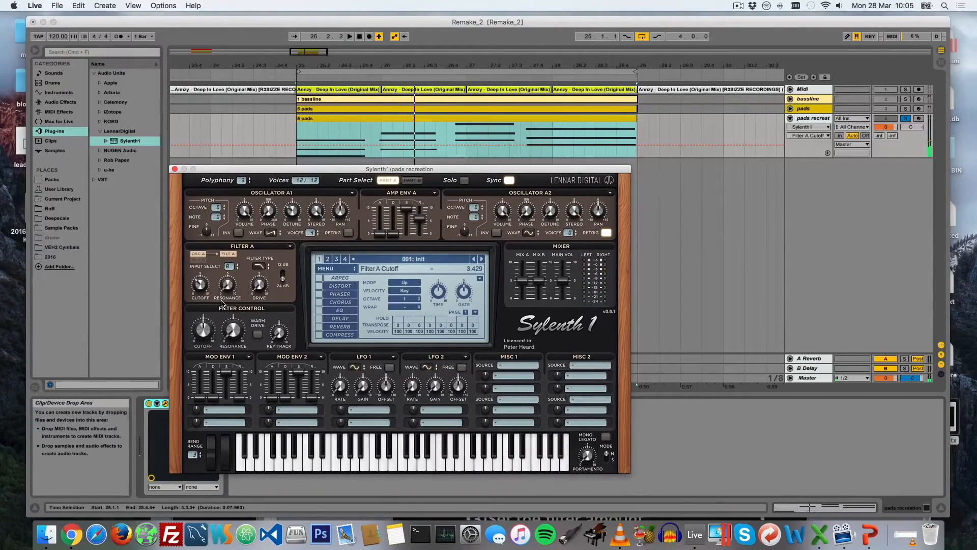
# Raise Mix A in the Sylenth1 mixer to 9.615 and audition the louder pads
pyautogui.moveTo(524, 283); pyautogui.dragTo(523, 264)
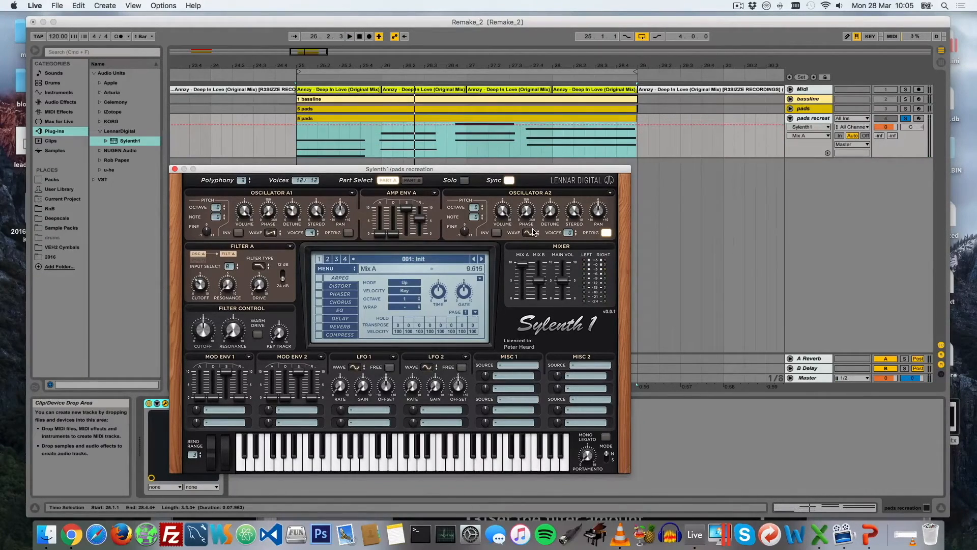
pyautogui.press('space')
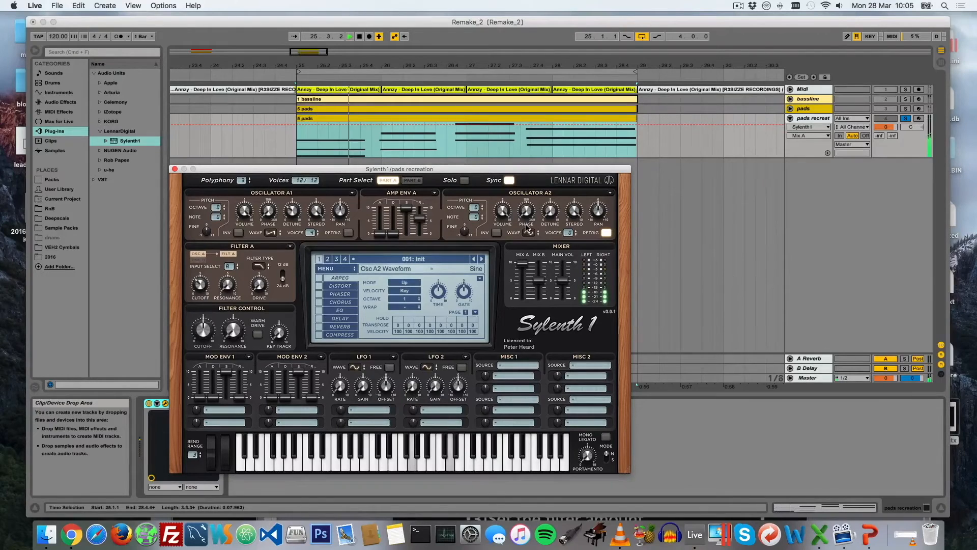
pyautogui.press('space')
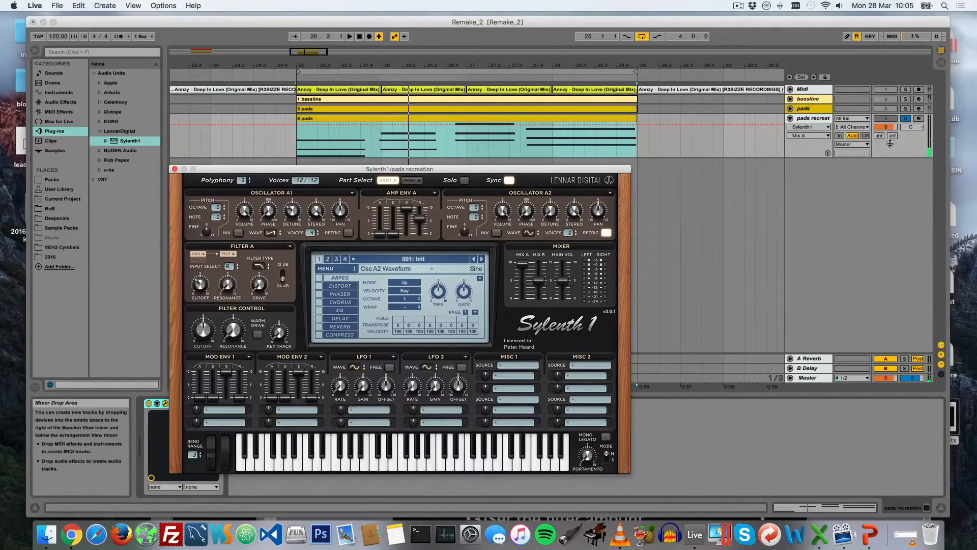
# Raise the pads recreation track's volume to 6.0 dB and audition it
pyautogui.moveTo(885, 126); pyautogui.dragTo(886, 121)
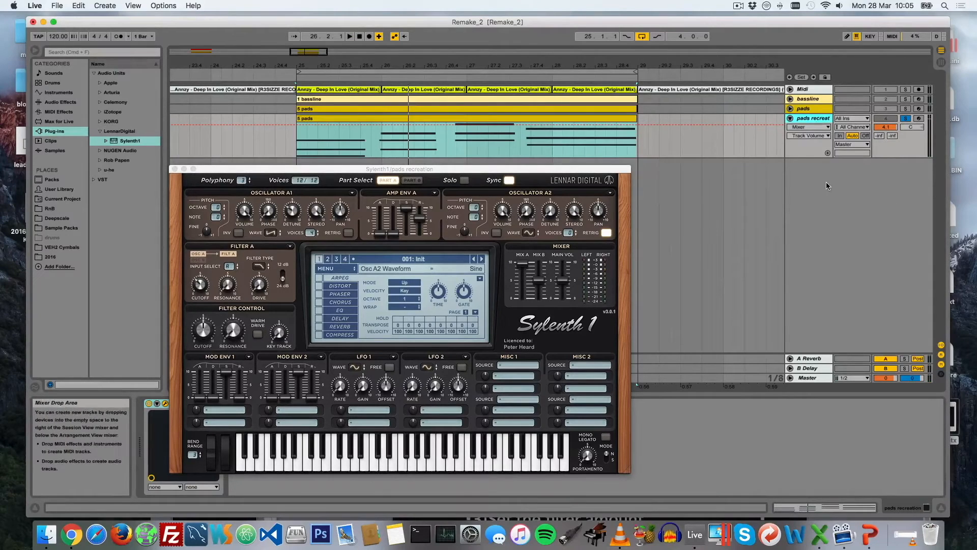
pyautogui.press('space')
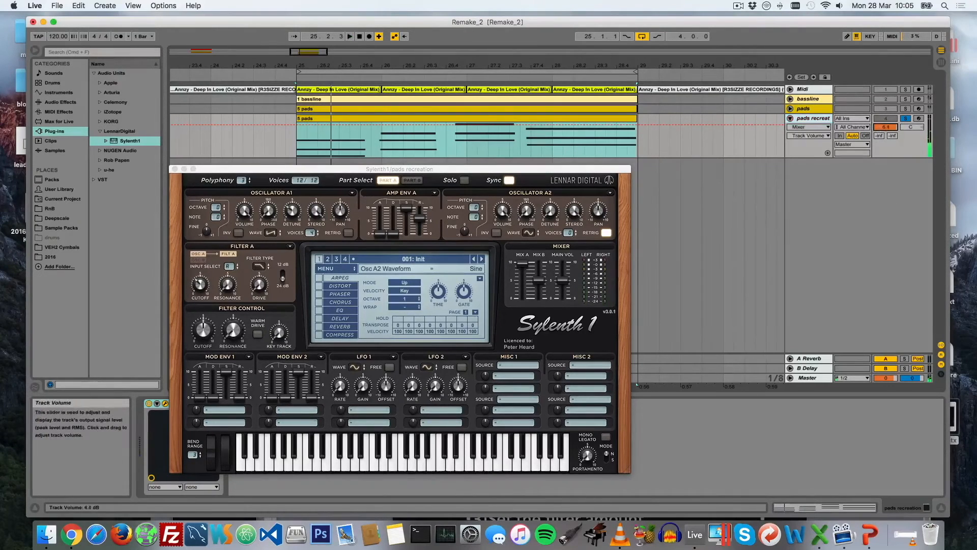
pyautogui.press('space')
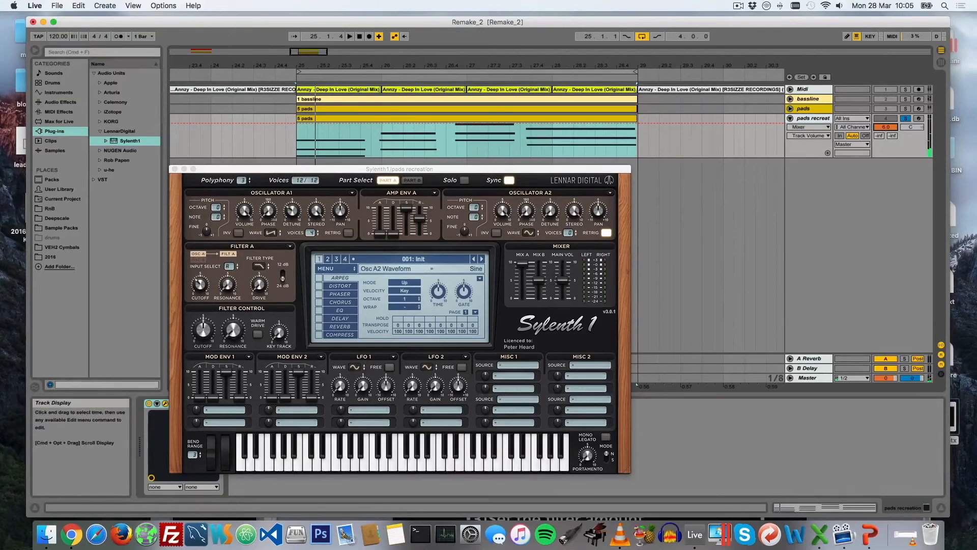
# Close the Sylenth1 window, add a Utility effect after the synth with 5.00 dB of gain, and audition the pads
pyautogui.click(175, 168)
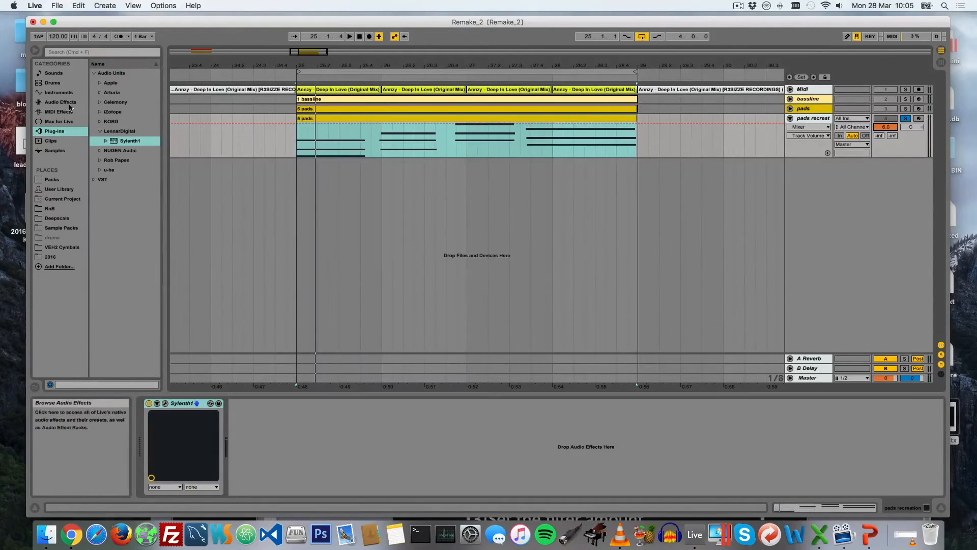
pyautogui.click(61, 102)
pyautogui.moveTo(100, 92); pyautogui.dragTo(329, 438)
pyautogui.moveTo(252, 432); pyautogui.dragTo(259, 452)
pyautogui.press('space')
pyautogui.press('space')
pyautogui.press('space')
pyautogui.press('space')
pyautogui.press('space')
pyautogui.press('space')
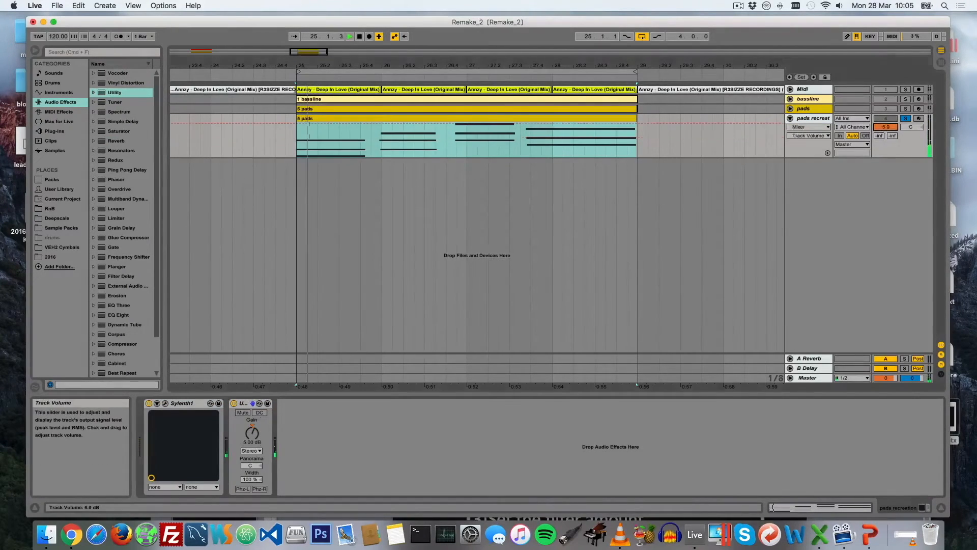
# Reset the pads recreation track's volume to 0, raise the Utility gain to 11.1 dB, and audition the result
pyautogui.click(884, 127)
pyautogui.press('space')
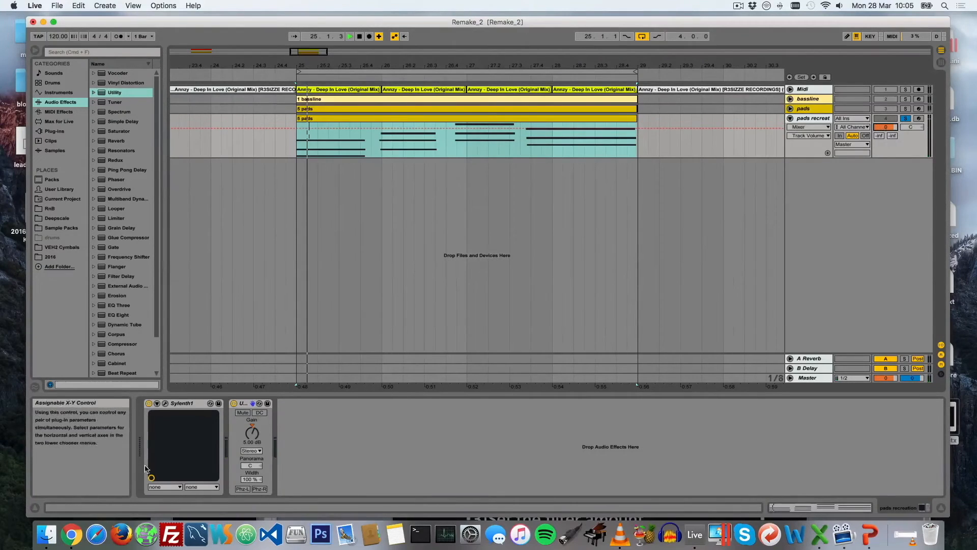
pyautogui.moveTo(252, 433); pyautogui.dragTo(252, 428)
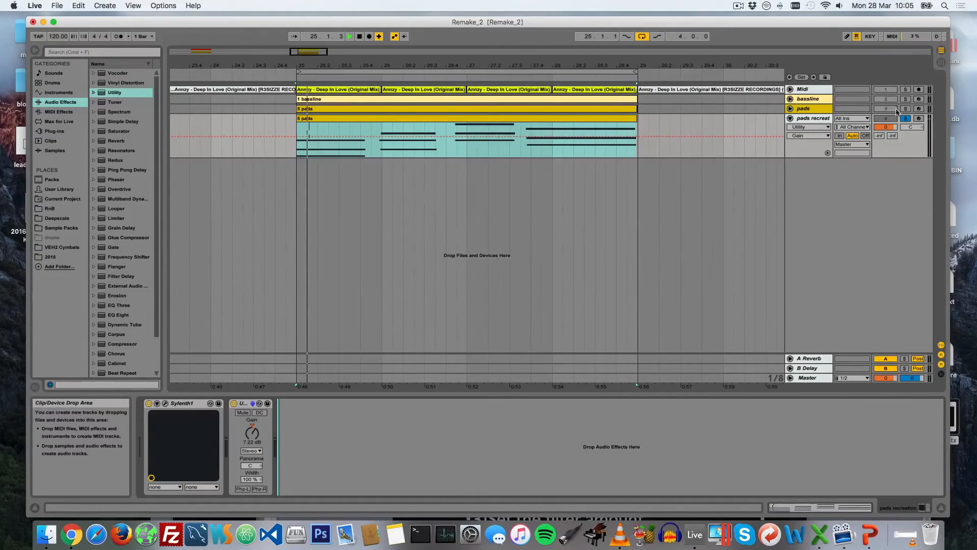
pyautogui.press('space')
pyautogui.press('space')
pyautogui.press('space')
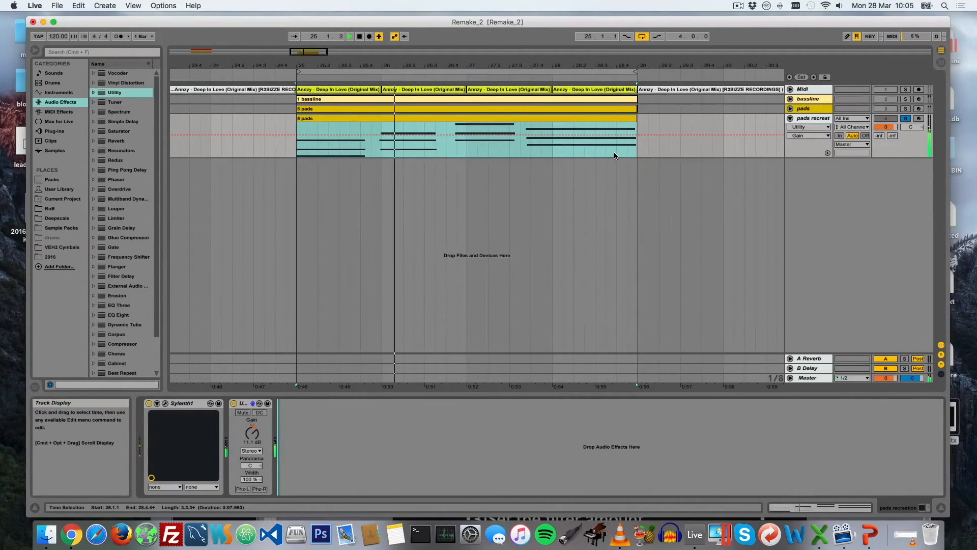
pyautogui.press('space')
# Reopen Sylenth1, raise the attack of amp envelope A slightly, and audition the softer note onsets
pyautogui.click(165, 403)
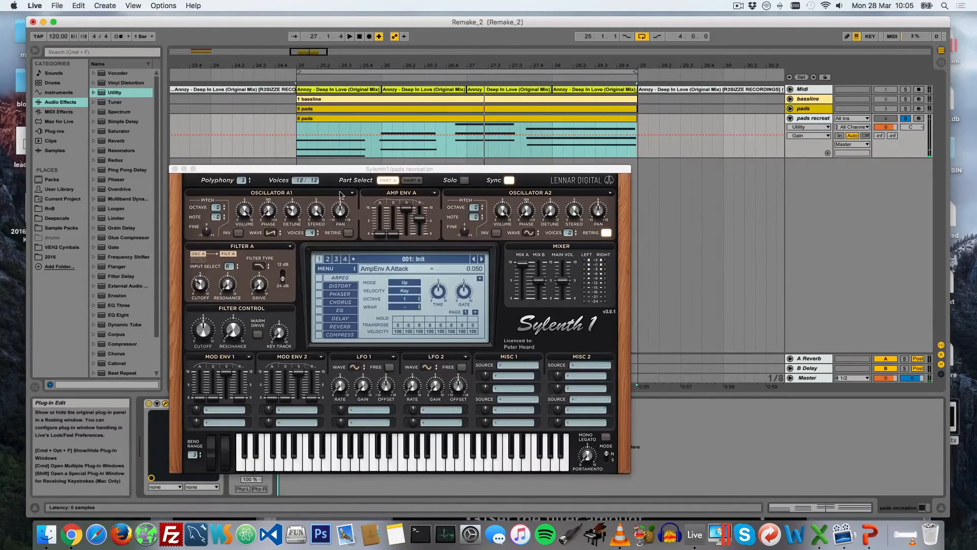
pyautogui.moveTo(347, 171); pyautogui.dragTo(346, 156)
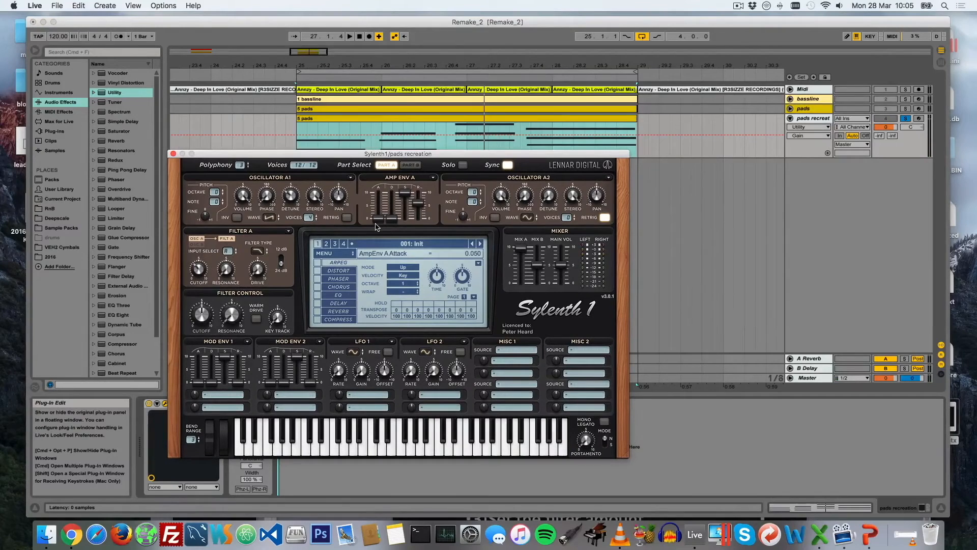
pyautogui.moveTo(385, 221); pyautogui.dragTo(384, 216)
pyautogui.press('space')
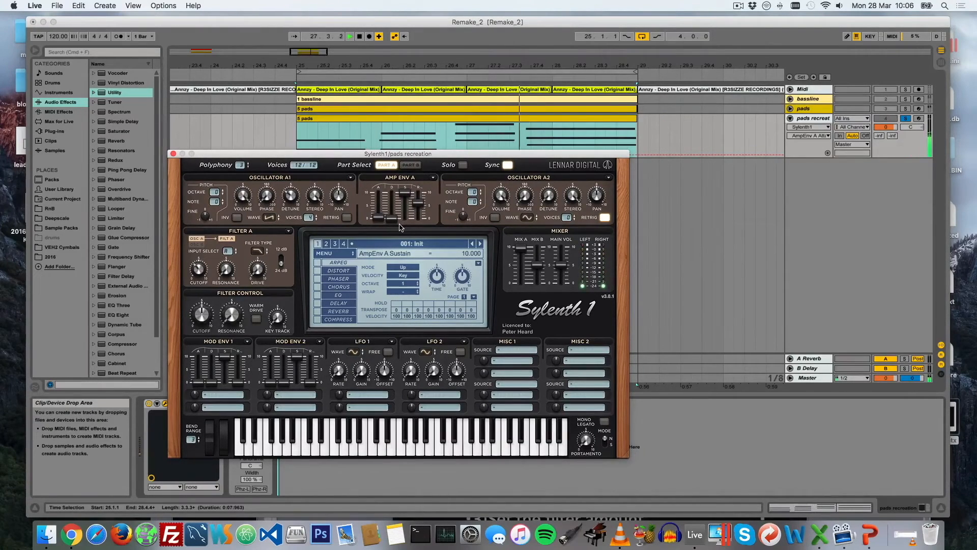
pyautogui.press('space')
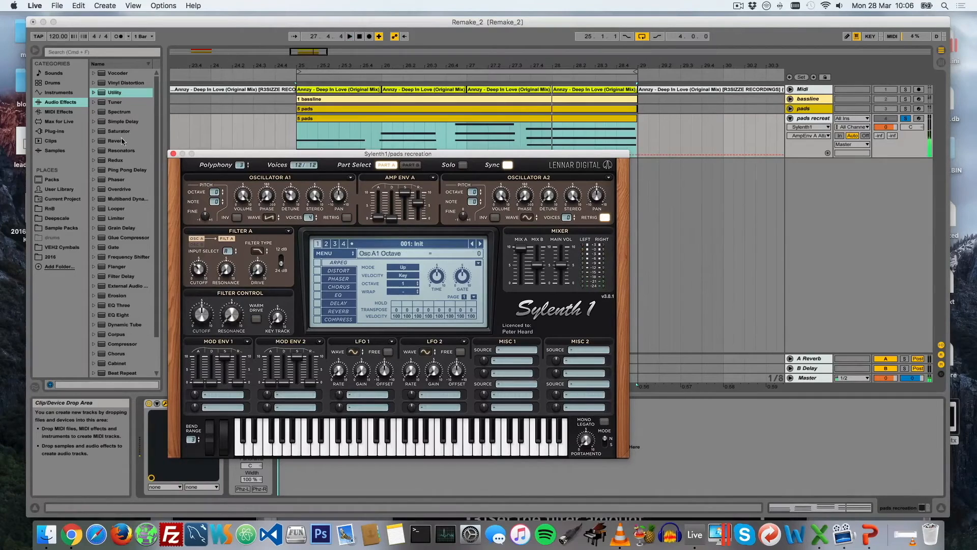
# Close Sylenth1, transpose all notes in the pads recreation clip down one octave to G2–A3, and audition them
pyautogui.click(173, 155)
pyautogui.doubleClick(442, 116)
pyautogui.click(528, 390)
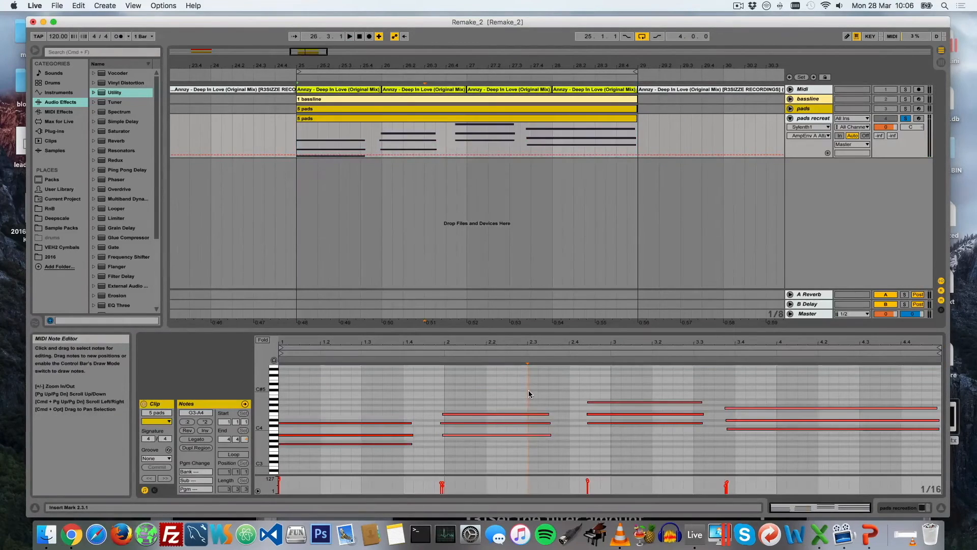
pyautogui.press('super+a')
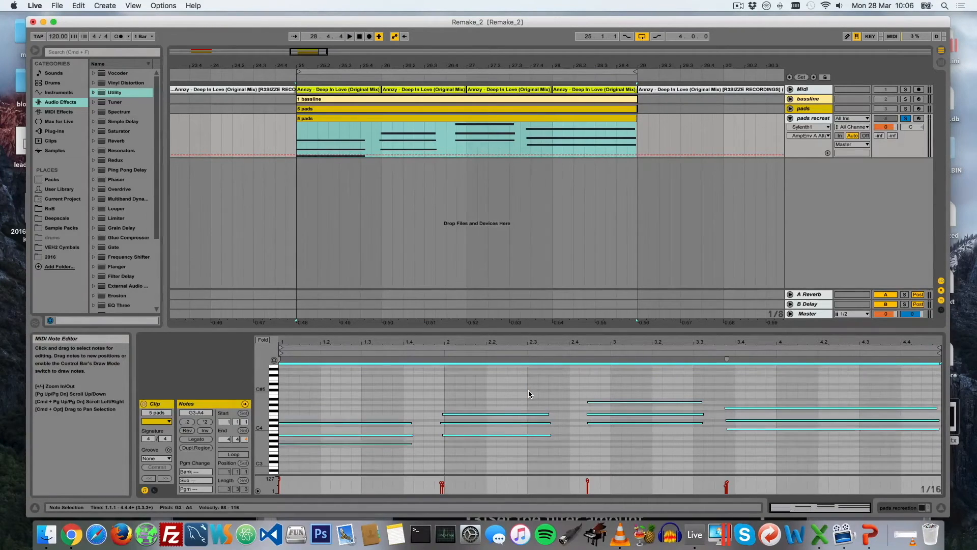
pyautogui.hotkey('shift', 'Down')
pyautogui.press('space')
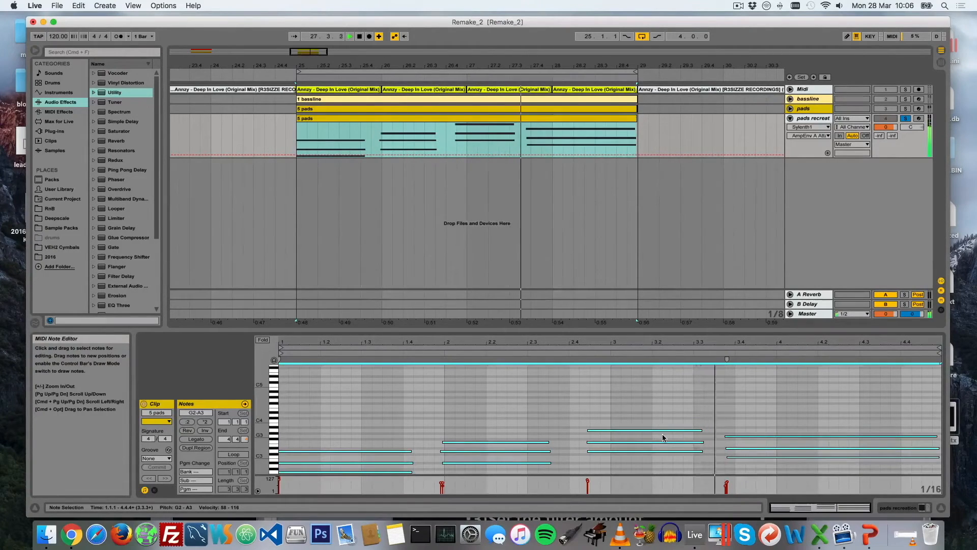
pyautogui.press('space')
# Add an Auto Filter after the Utility on the pads recreation track, as a high-pass with its cutoff at 758 Hz
pyautogui.click(807, 119)
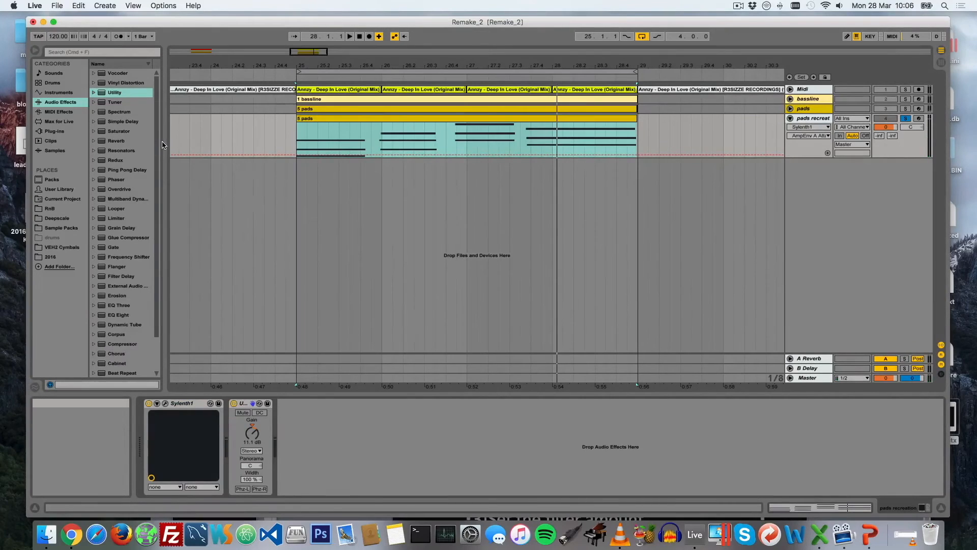
pyautogui.scroll(-4, 117, 120)
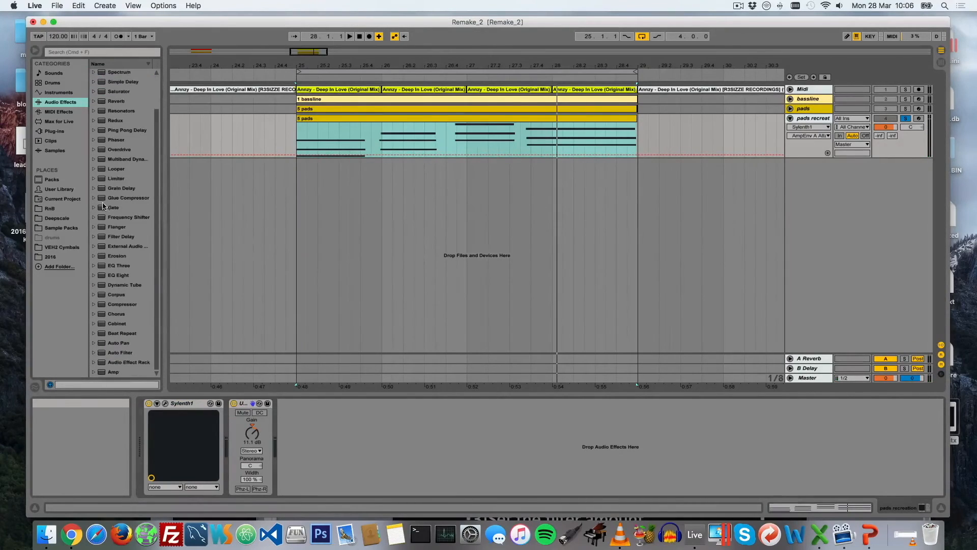
pyautogui.click(113, 353)
pyautogui.moveTo(113, 353); pyautogui.dragTo(310, 420)
pyautogui.moveTo(395, 456); pyautogui.dragTo(355, 456)
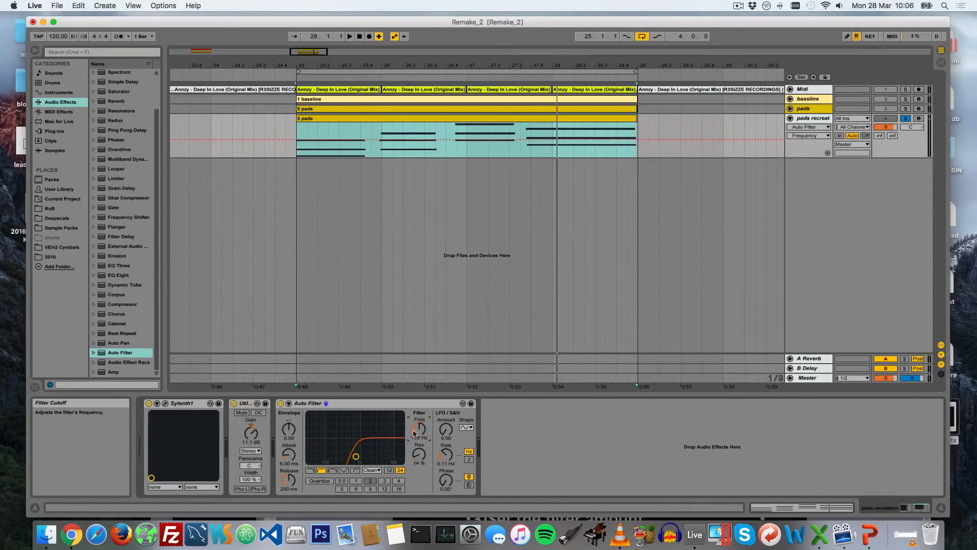
# Raise the Utility gain to 21.1 dB while playing the filtered pads
pyautogui.press('space')
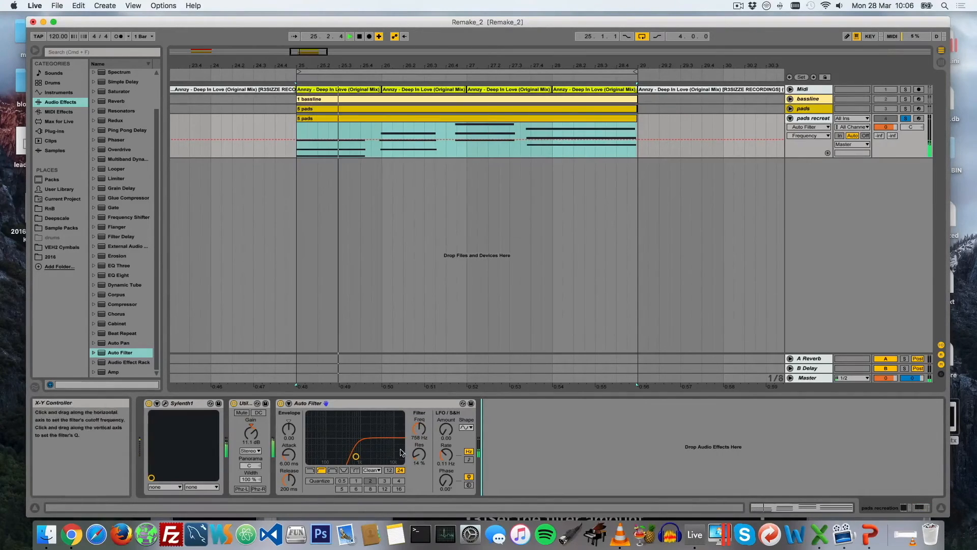
pyautogui.moveTo(251, 432); pyautogui.dragTo(250, 402)
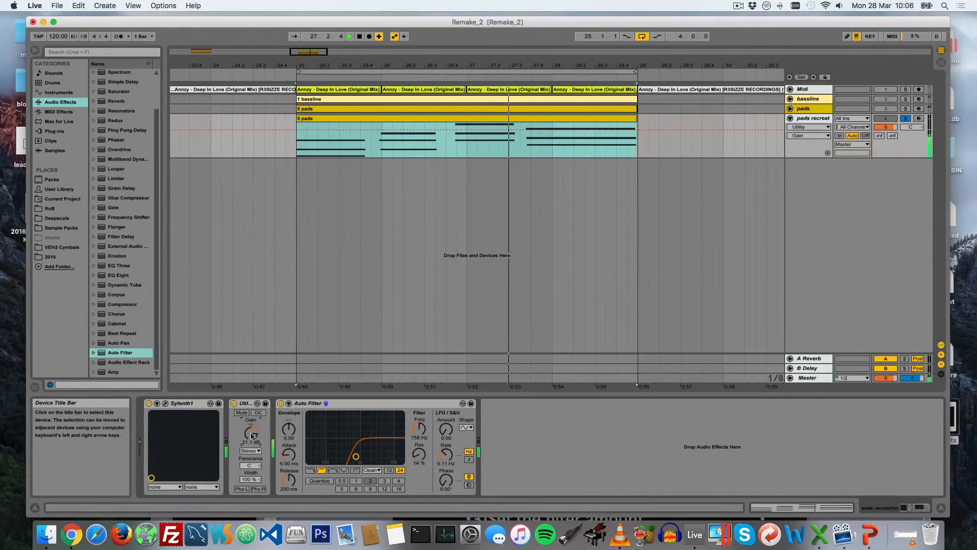
pyautogui.press('space')
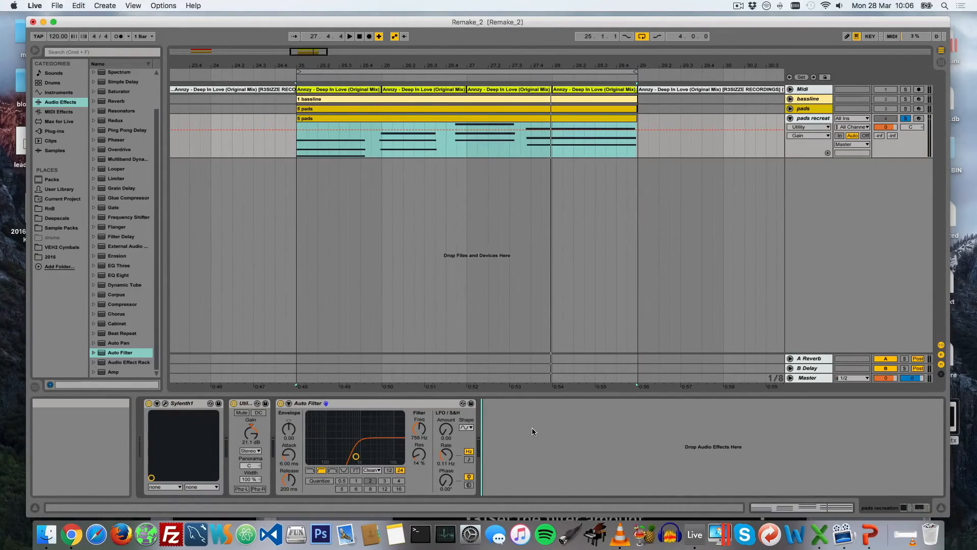
# Play the pads recreation, solo the Midi track holding the original instead to compare the two, and reselect the pads recreation track
pyautogui.press('space')
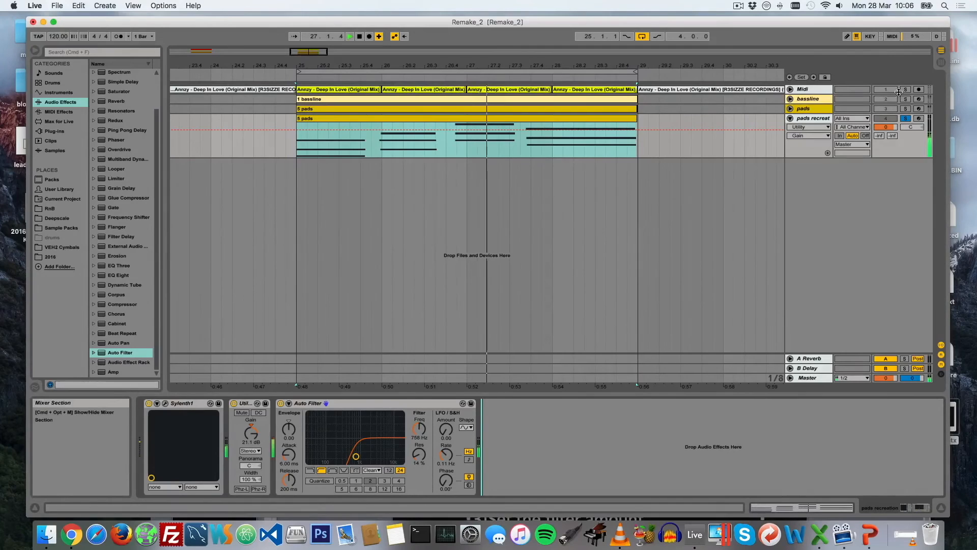
pyautogui.press('space')
pyautogui.press('space')
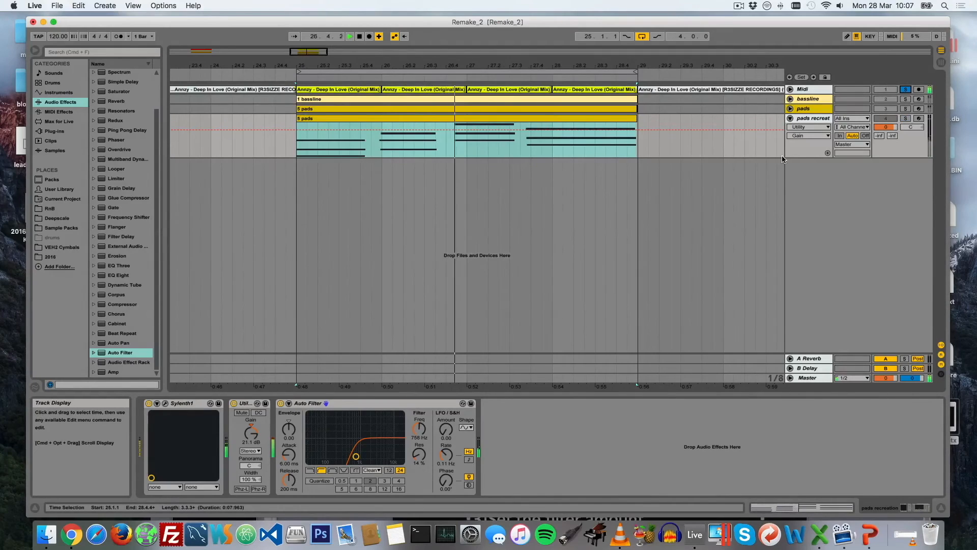
pyautogui.press('space')
pyautogui.click(813, 119)
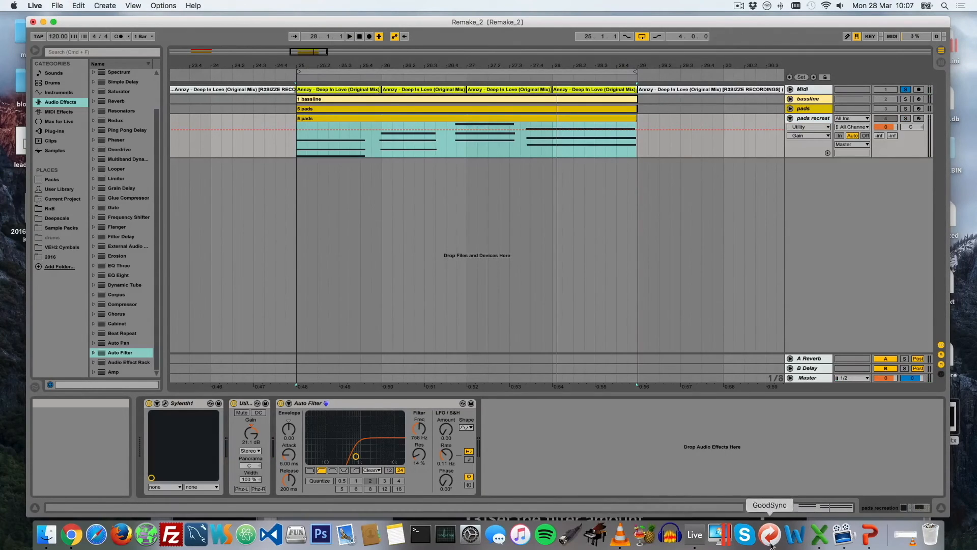
# Switch to PowerPoint, bring its window into view, and review the optional filter envelope stage in the list
pyautogui.click(870, 534)
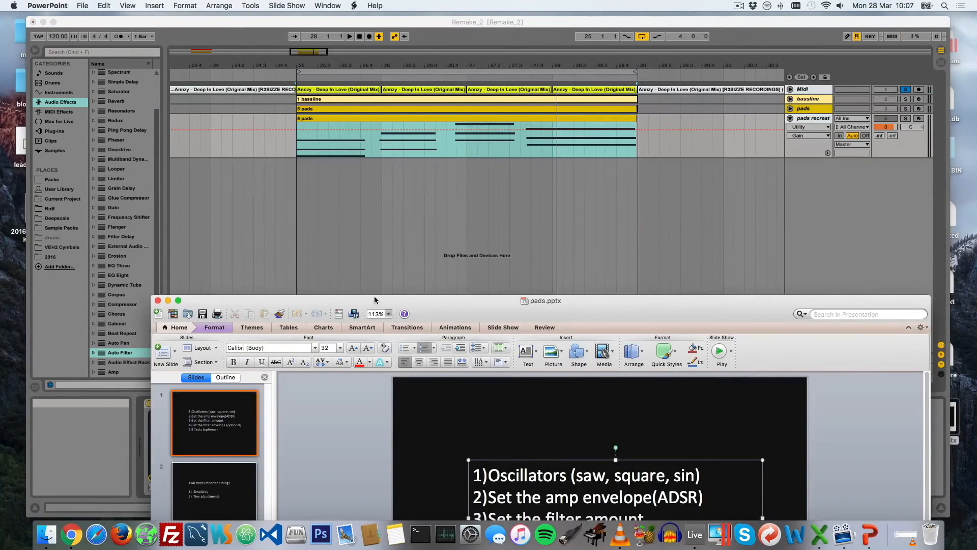
pyautogui.moveTo(374, 300); pyautogui.dragTo(334, 87)
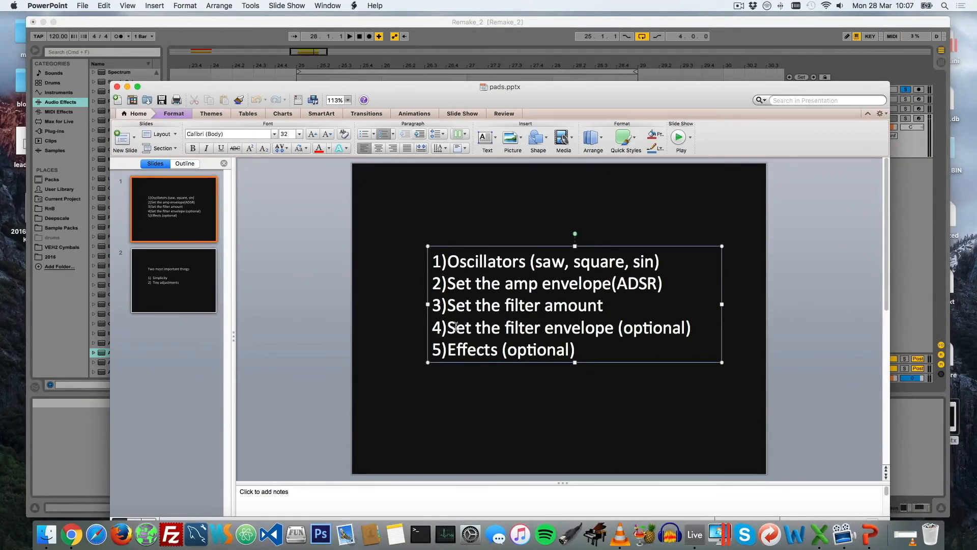
pyautogui.moveTo(450, 327); pyautogui.dragTo(506, 333)
pyautogui.click(532, 334)
pyautogui.moveTo(450, 323); pyautogui.dragTo(695, 331)
pyautogui.click(524, 340)
pyautogui.moveTo(656, 103); pyautogui.dragTo(679, 317)
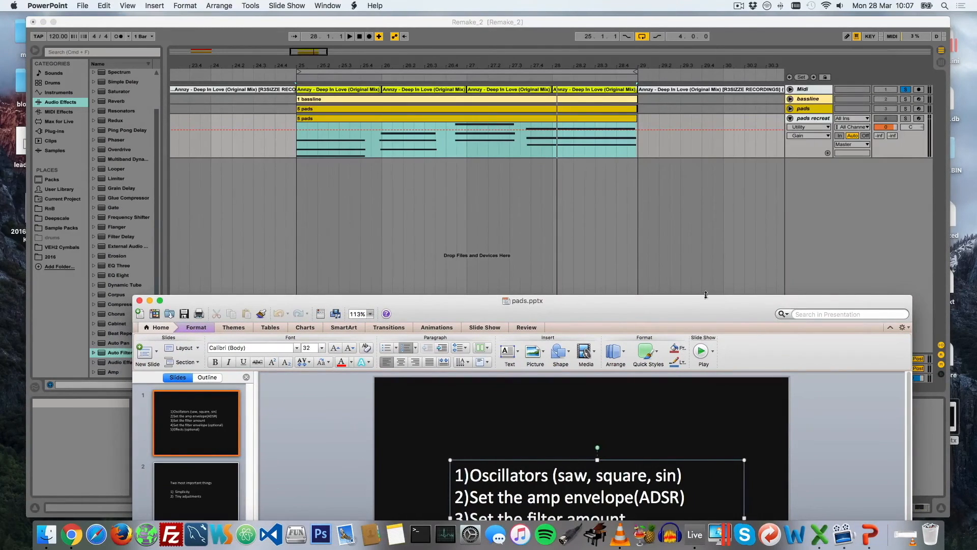
pyautogui.moveTo(695, 319); pyautogui.dragTo(670, 182)
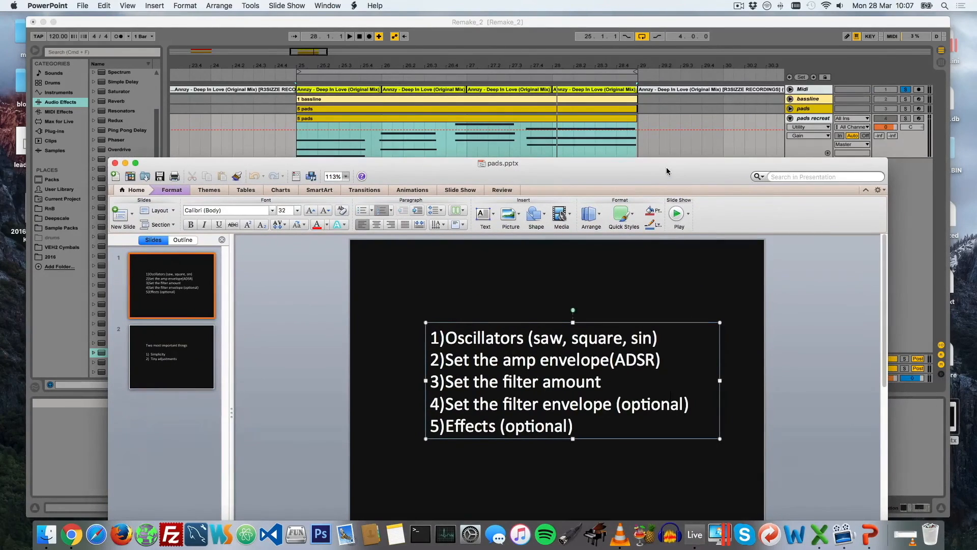
pyautogui.moveTo(667, 171); pyautogui.dragTo(667, 147)
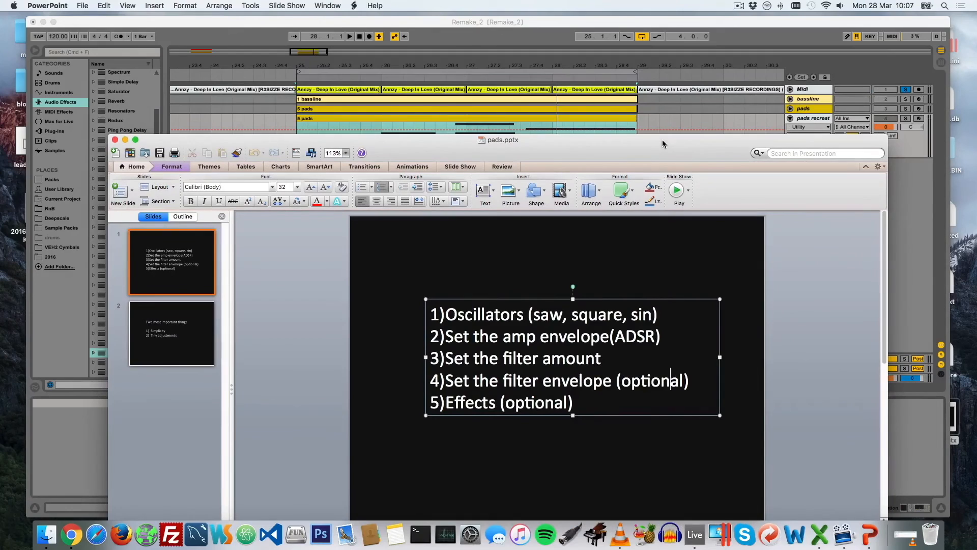
# Switch back to Ableton Live and open the Sylenth1 editor of the pads recreation track, placing it over the arrangement
pyautogui.moveTo(663, 144); pyautogui.dragTo(669, 286)
pyautogui.click(809, 118)
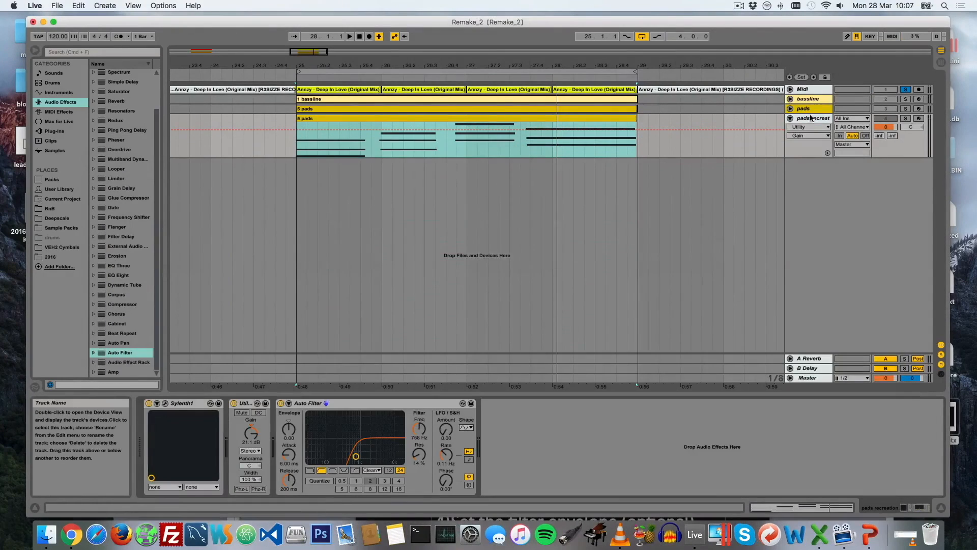
pyautogui.click(165, 403)
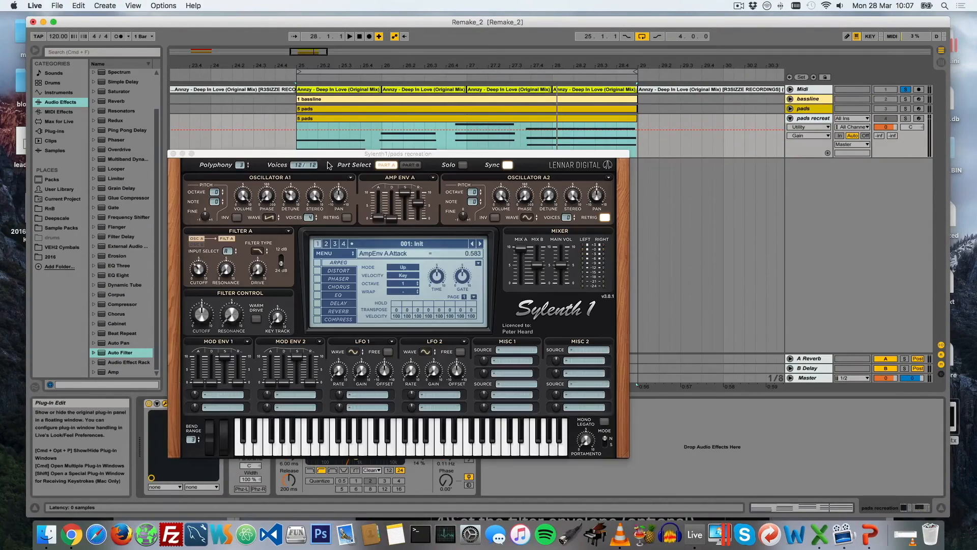
pyautogui.moveTo(303, 155); pyautogui.dragTo(308, 140)
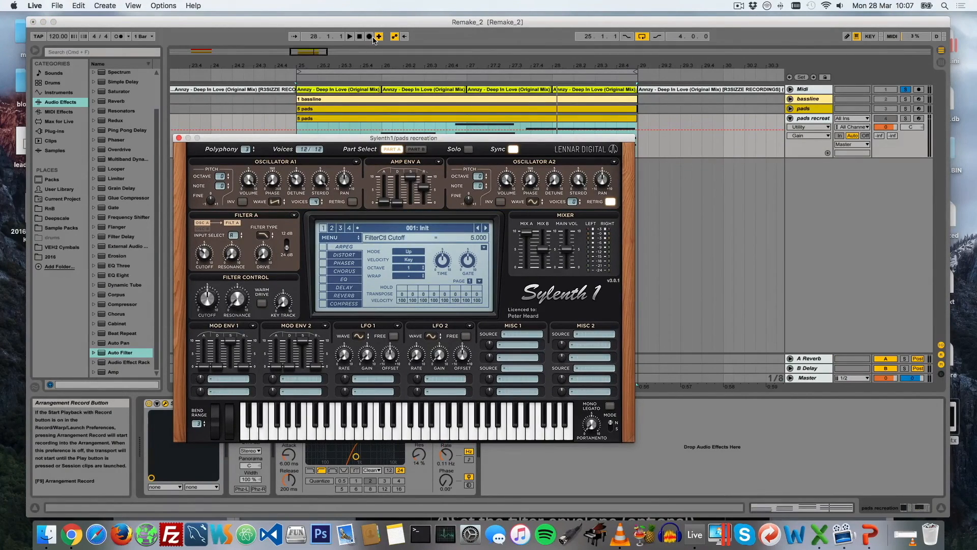
# Solo the pads recreation track and record live automation of Sylenth1's Filter Control cutoff into the arrangement while the loop plays
pyautogui.click(905, 118)
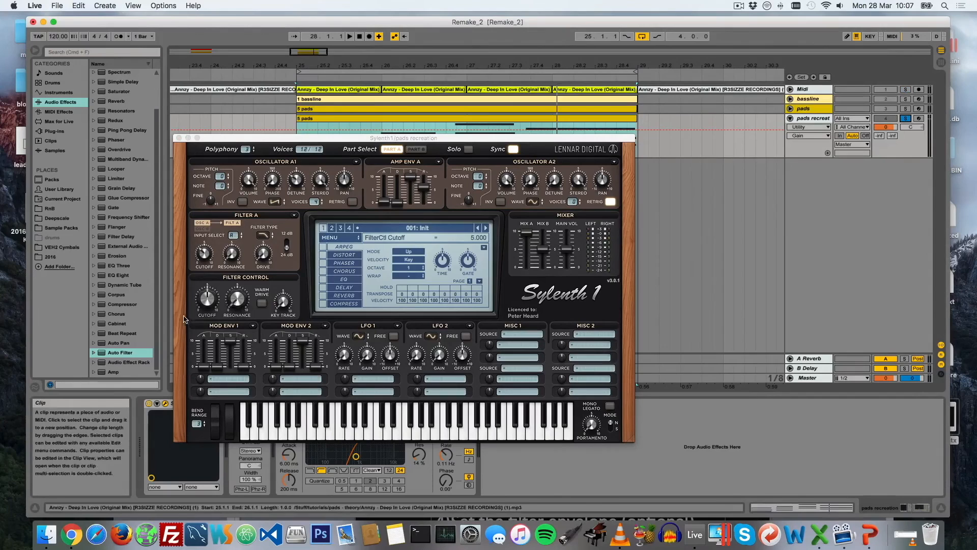
pyautogui.click(369, 41)
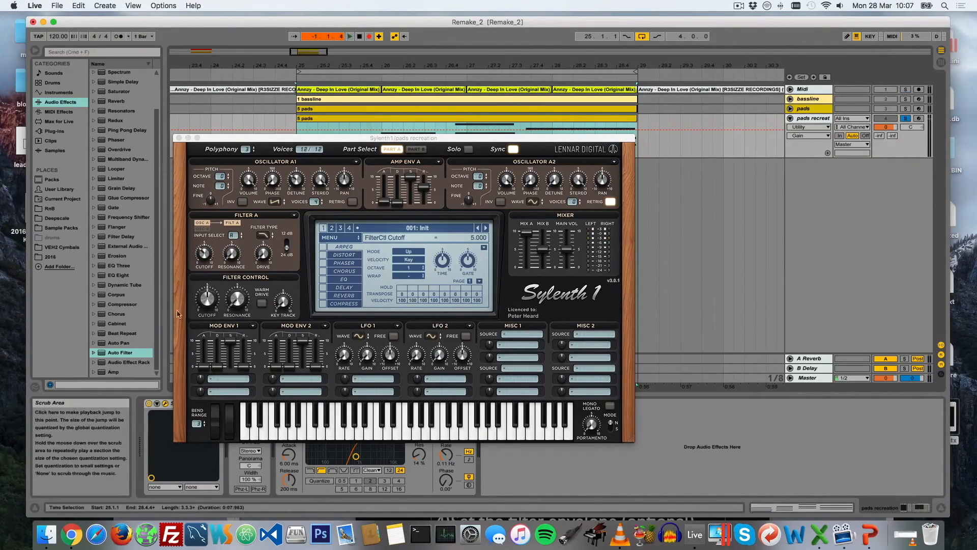
pyautogui.moveTo(209, 300); pyautogui.dragTo(207, 293)
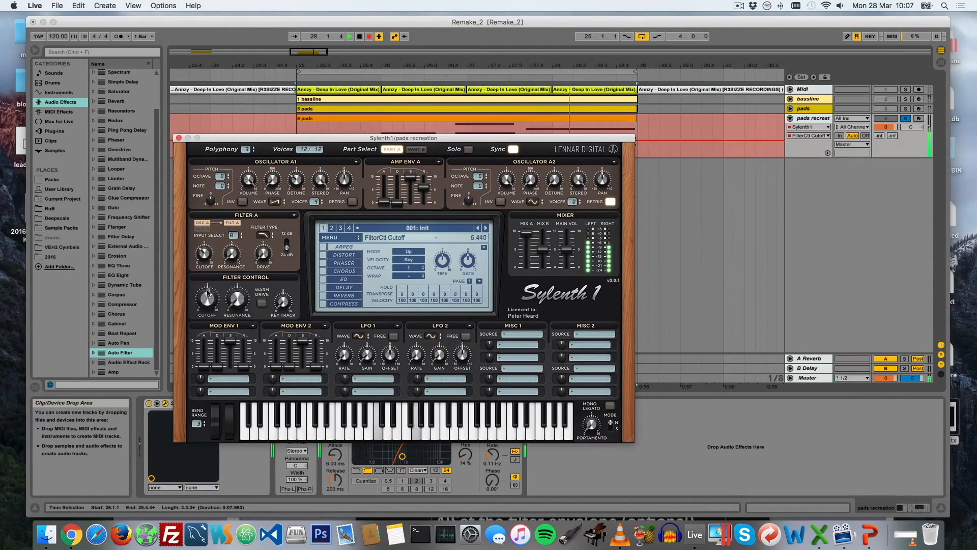
pyautogui.press('space')
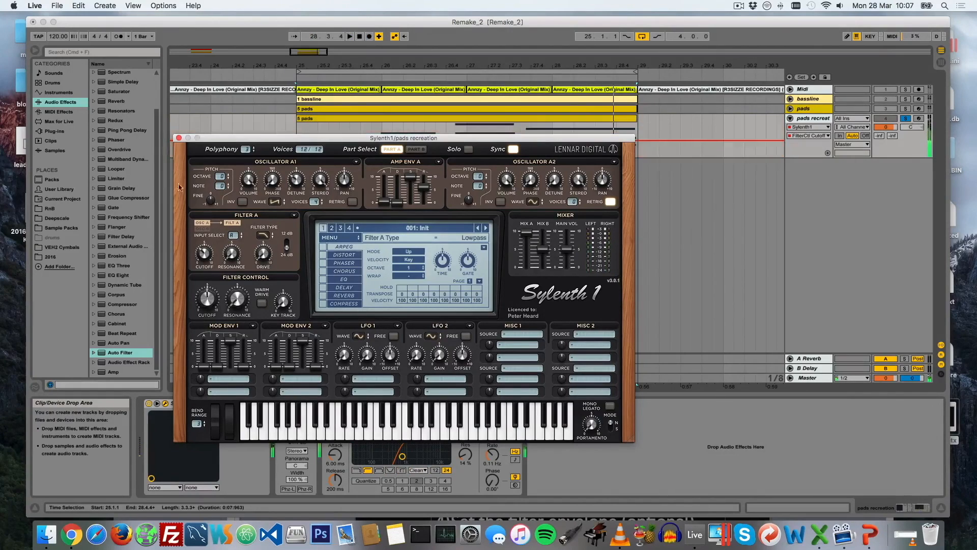
# Close the Sylenth1 editor to play back the recorded cutoff automation, and collapse the pads recreation track
pyautogui.click(178, 138)
pyautogui.press('space')
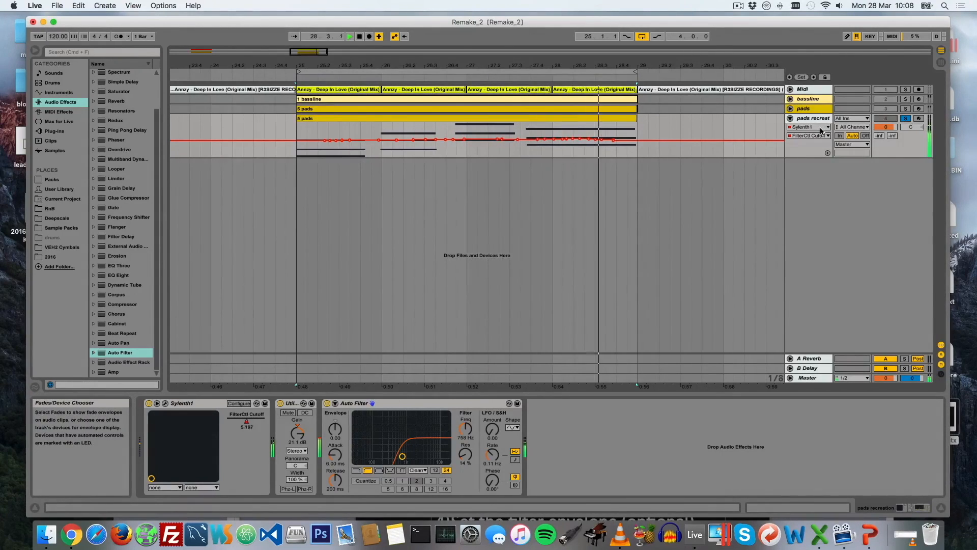
pyautogui.press('space')
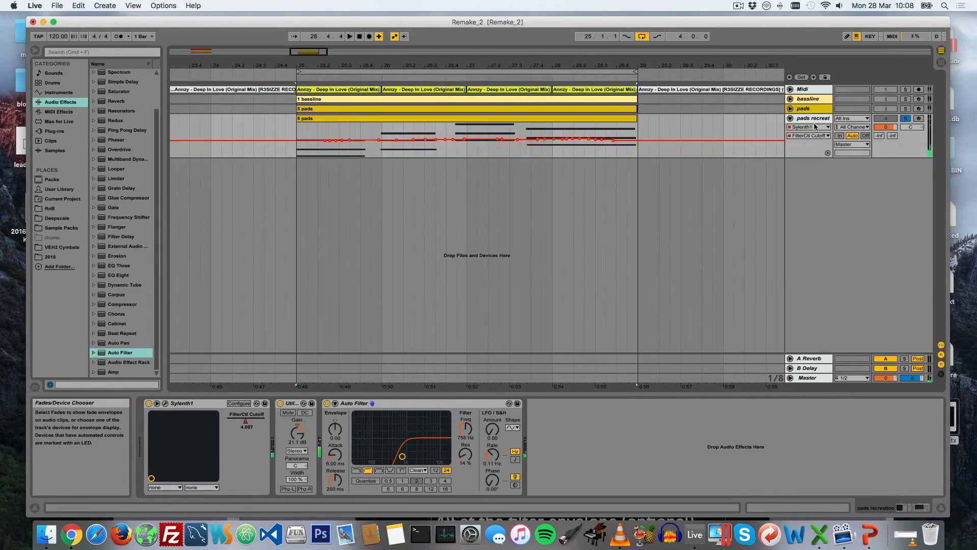
pyautogui.click(790, 118)
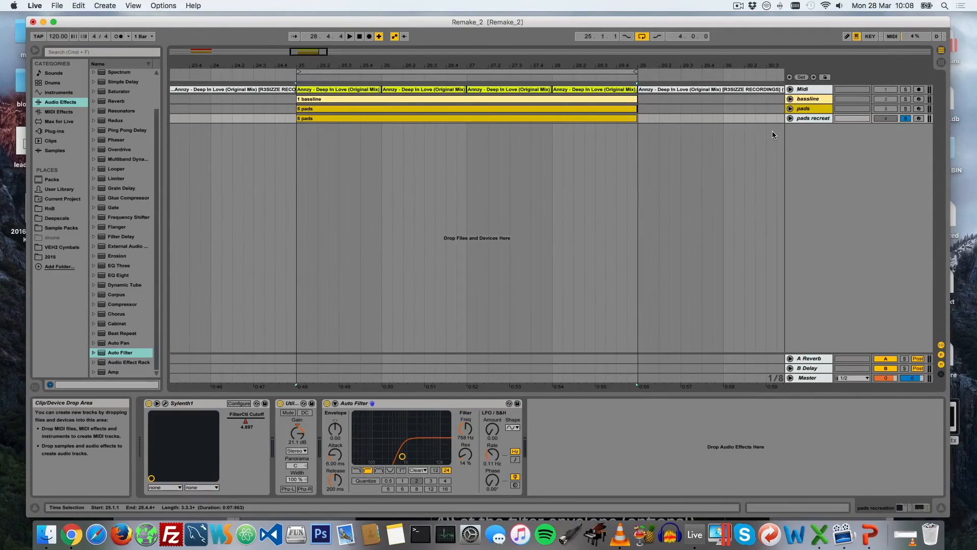
pyautogui.click(738, 5)
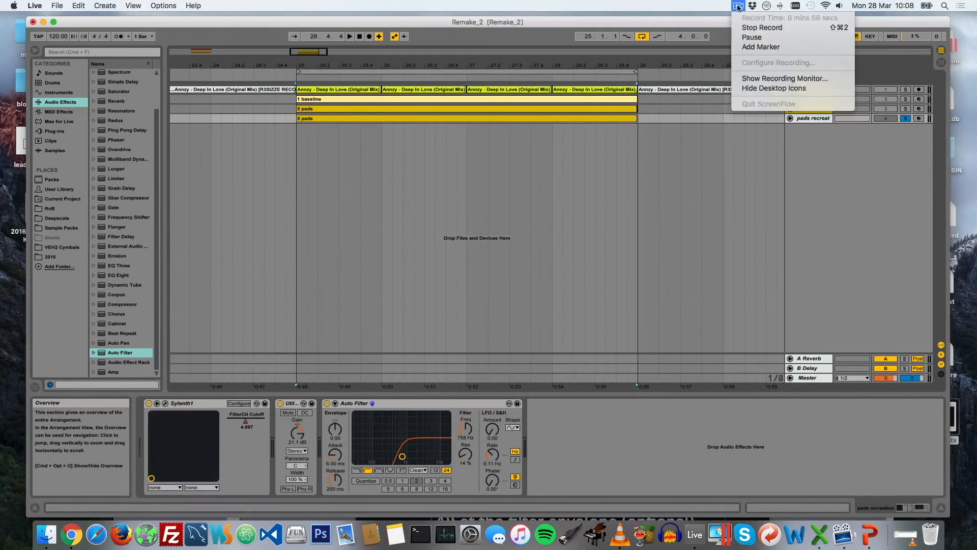